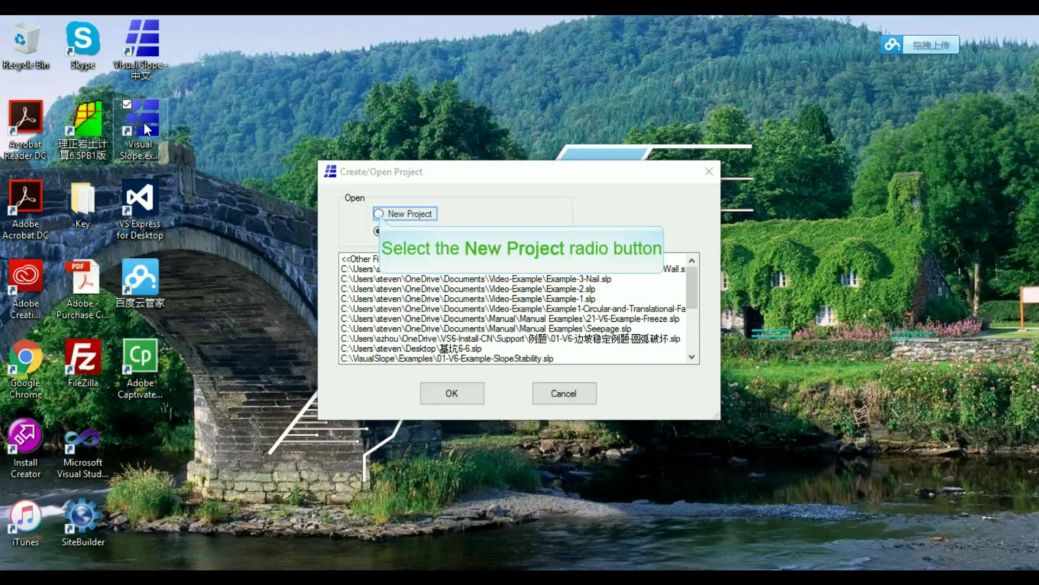
Step: Choose New Project in the Create/Open Project dialog and confirm it
{"action": "left_click", "coordinate": [379, 214]}
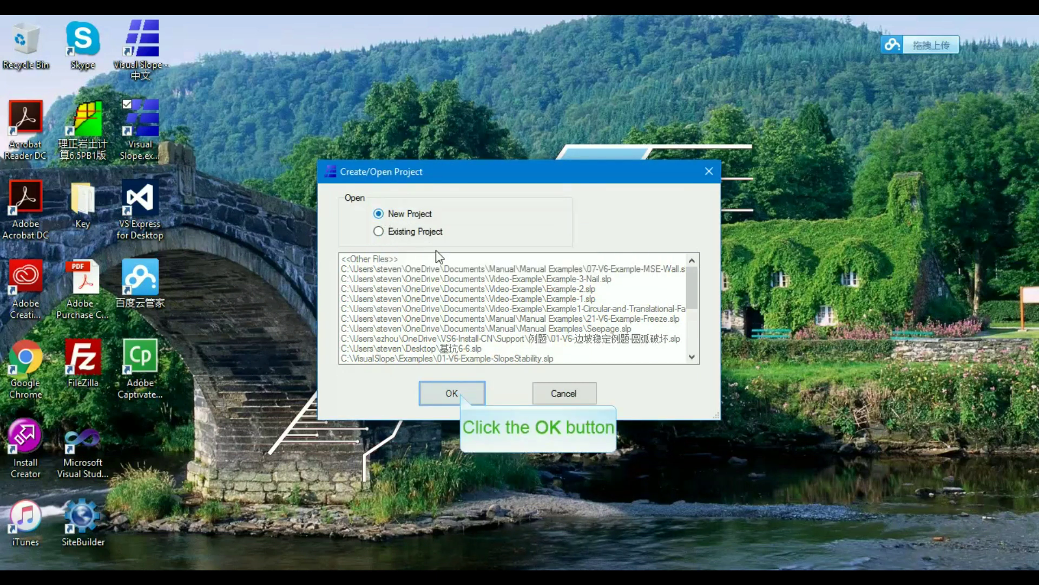
{"action": "left_click", "coordinate": [458, 395]}
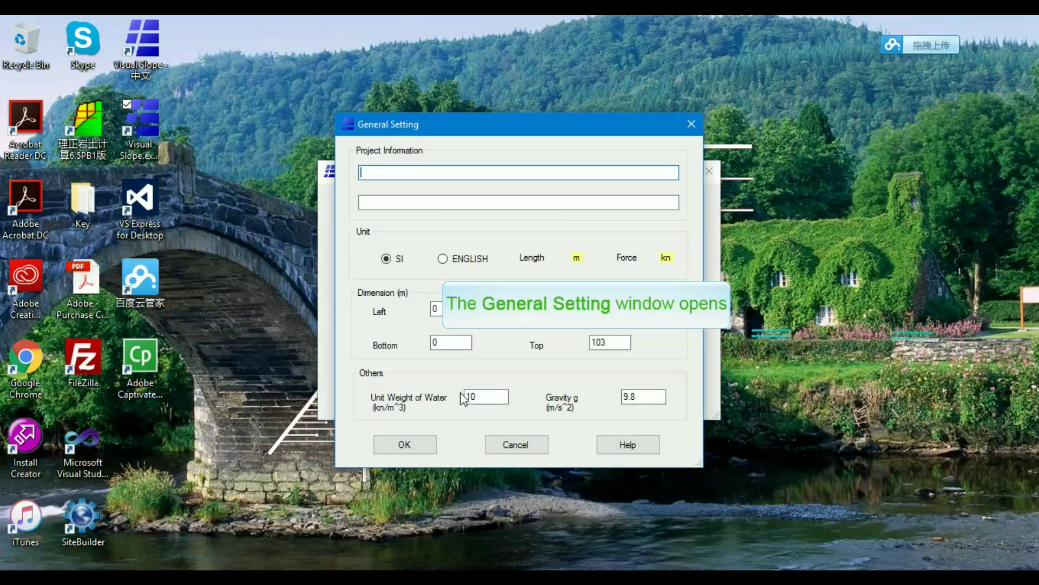
Step: Title the project 'MSE Wall Example' with English units and a 90 by 50 ft model area
{"action": "type", "text": "MSE Wall Exam"}
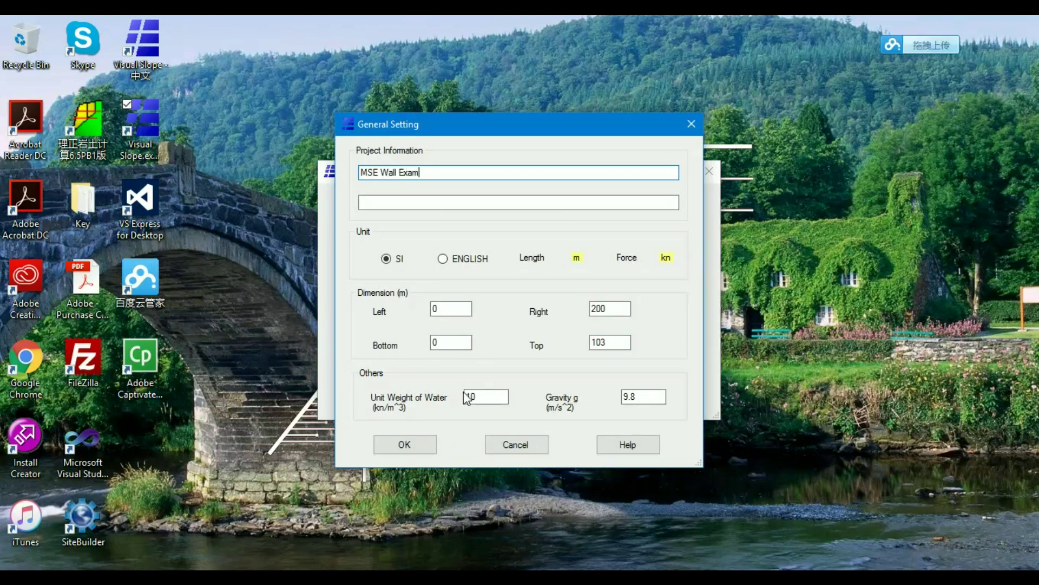
{"action": "type", "text": "ple"}
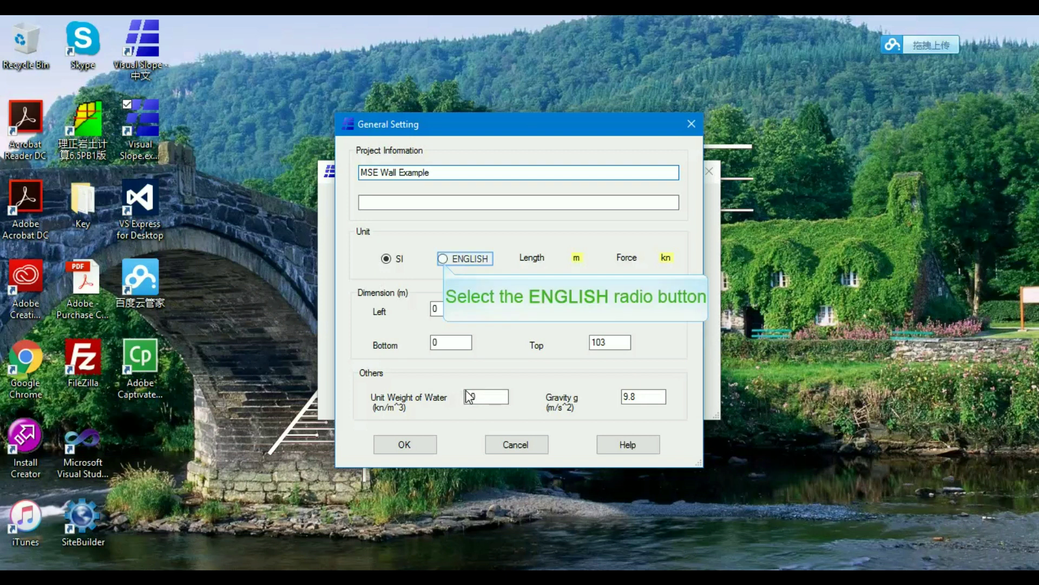
{"action": "left_click", "coordinate": [443, 259]}
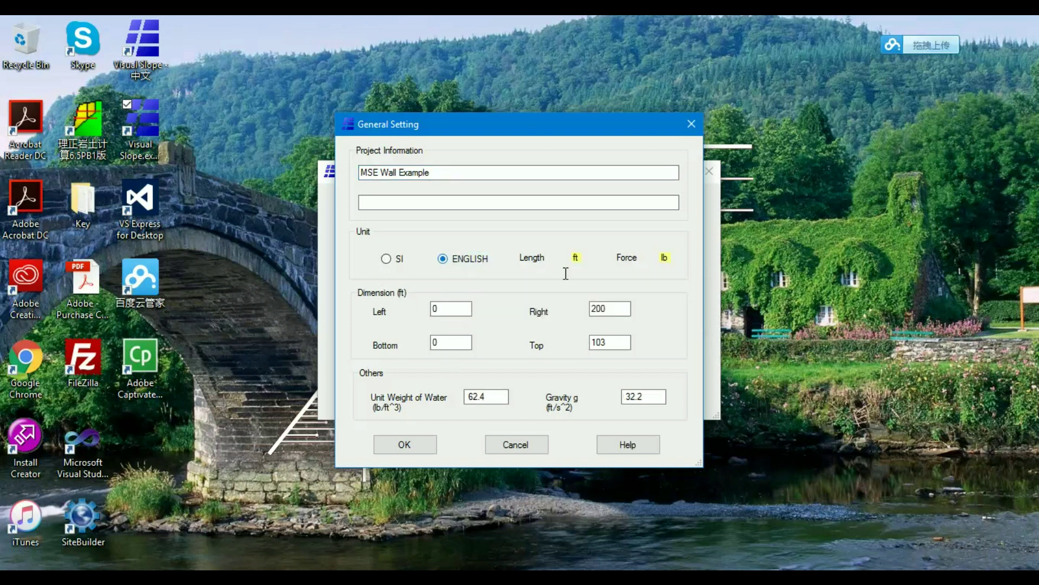
{"action": "double_click", "coordinate": [609, 308]}
{"action": "type", "text": "90"}
{"action": "left_click_drag", "start_coordinate": [609, 343], "coordinate": [592, 342]}
{"action": "type", "text": "60"}
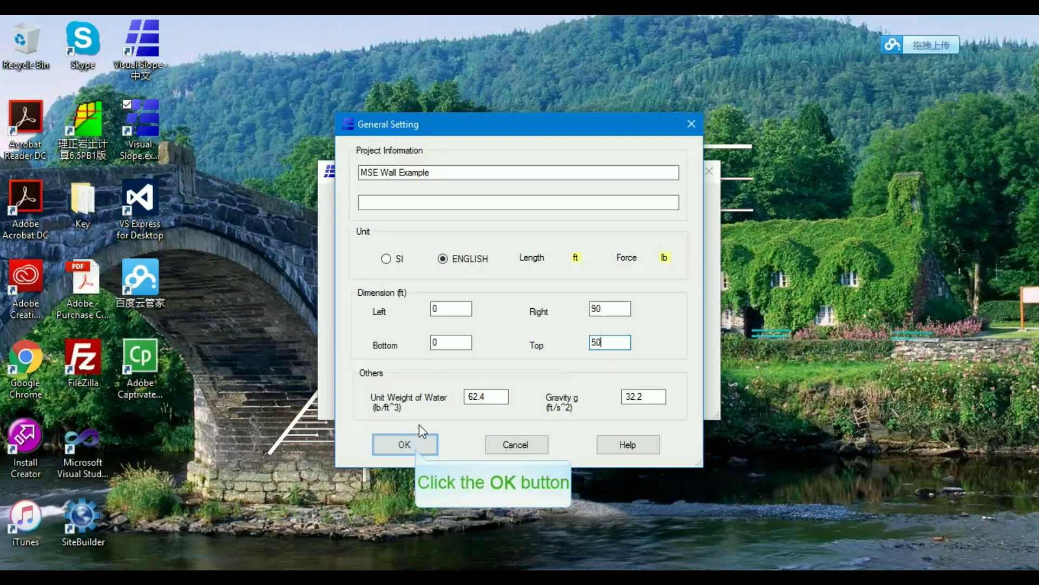
{"action": "left_click", "coordinate": [415, 447]}
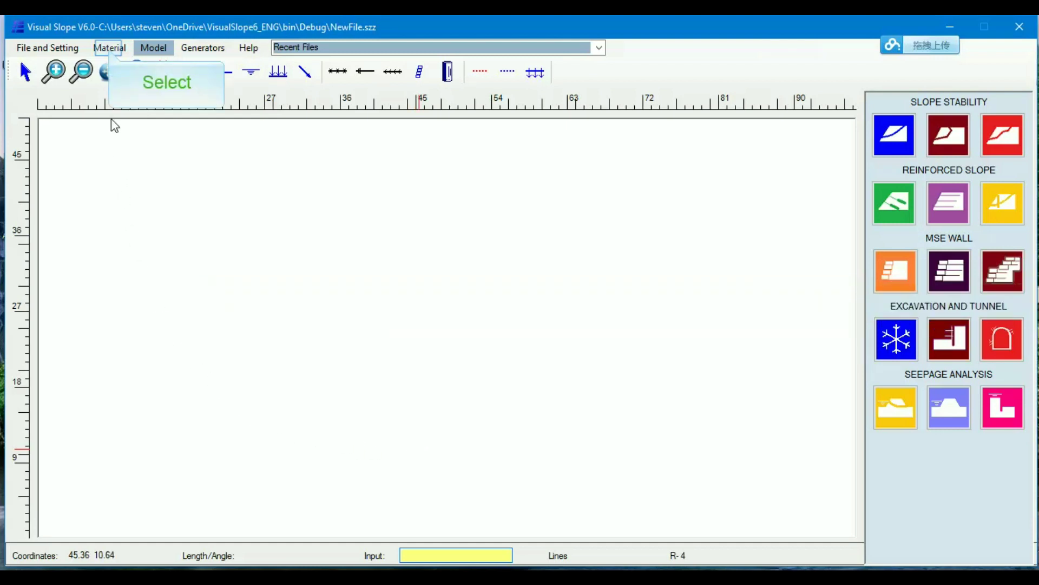
Step: Open the Material window for Soil Material and reveal the material bank
{"action": "left_click", "coordinate": [109, 49]}
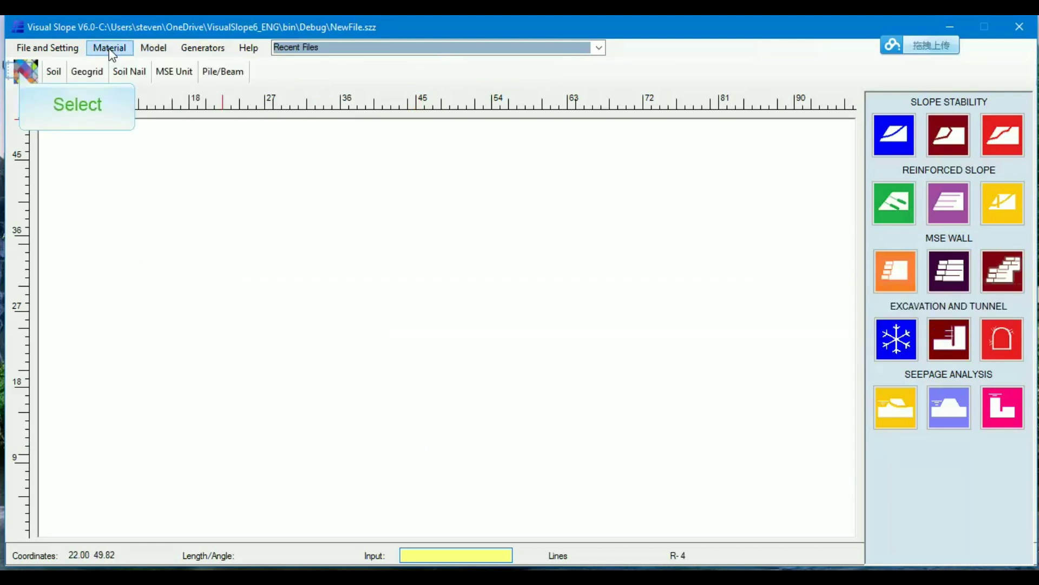
{"action": "left_click", "coordinate": [23, 74]}
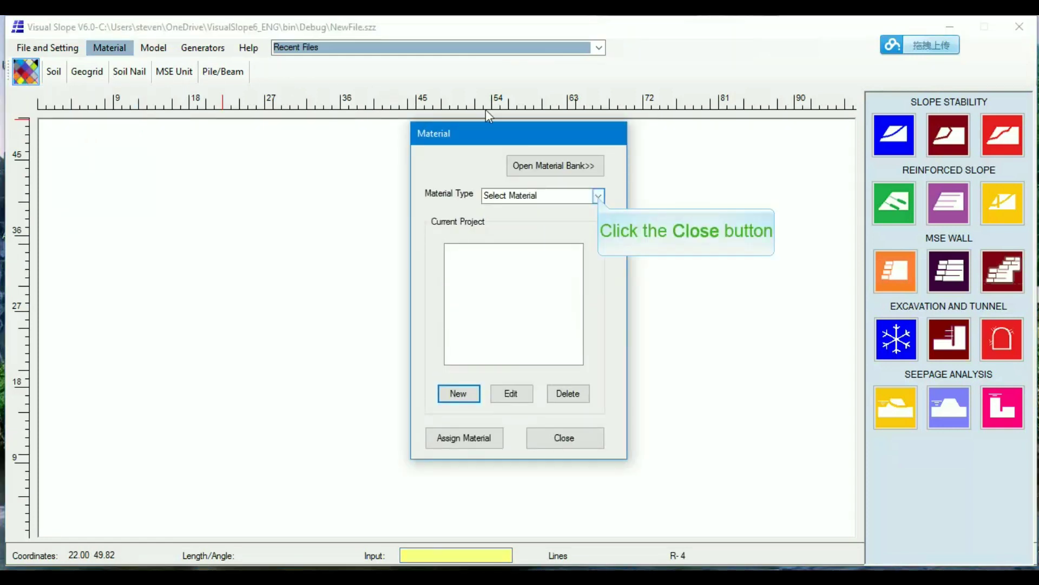
{"action": "left_click", "coordinate": [599, 197]}
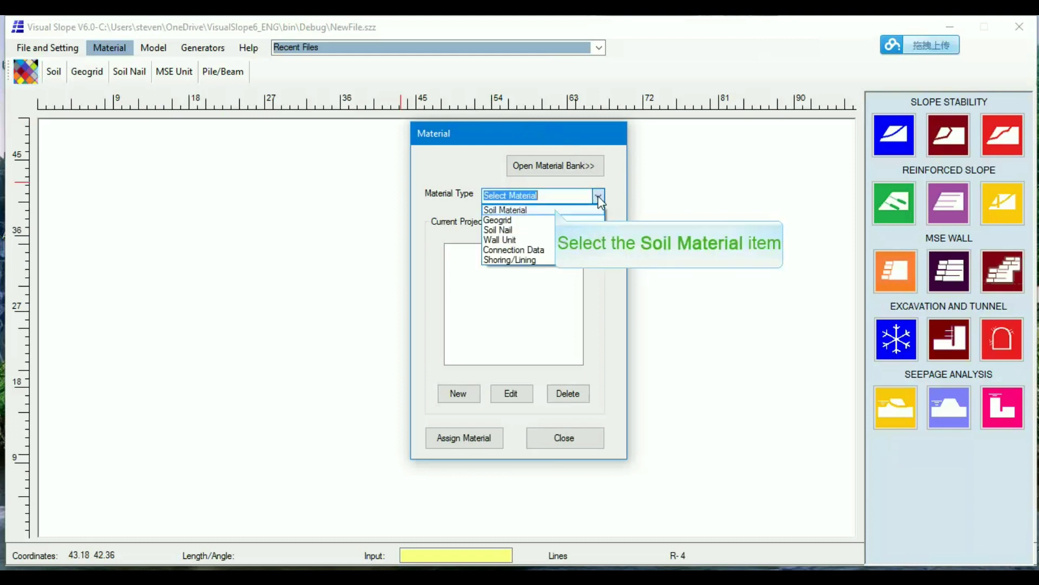
{"action": "left_click", "coordinate": [558, 212]}
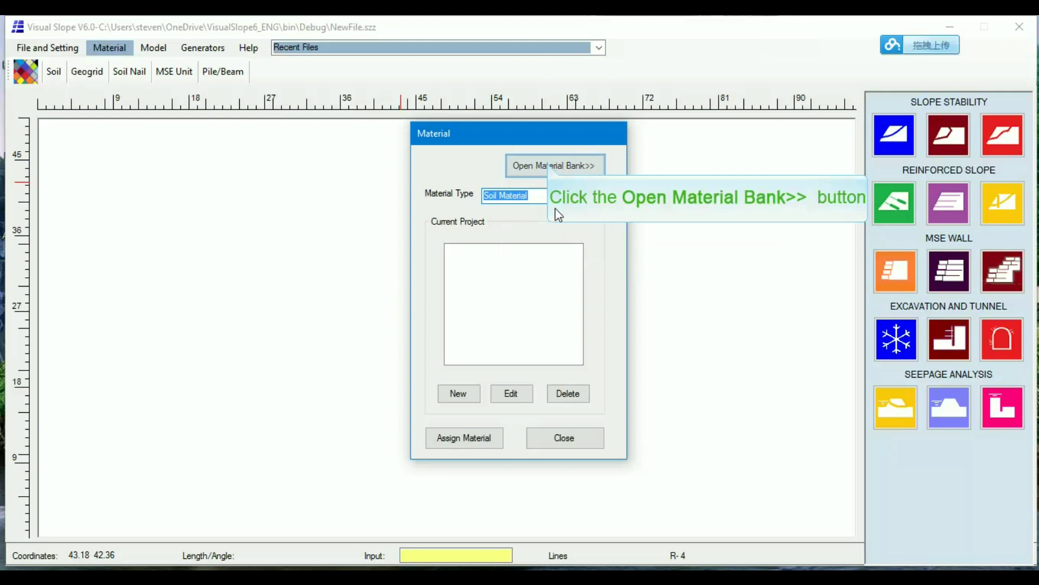
{"action": "left_click", "coordinate": [548, 162]}
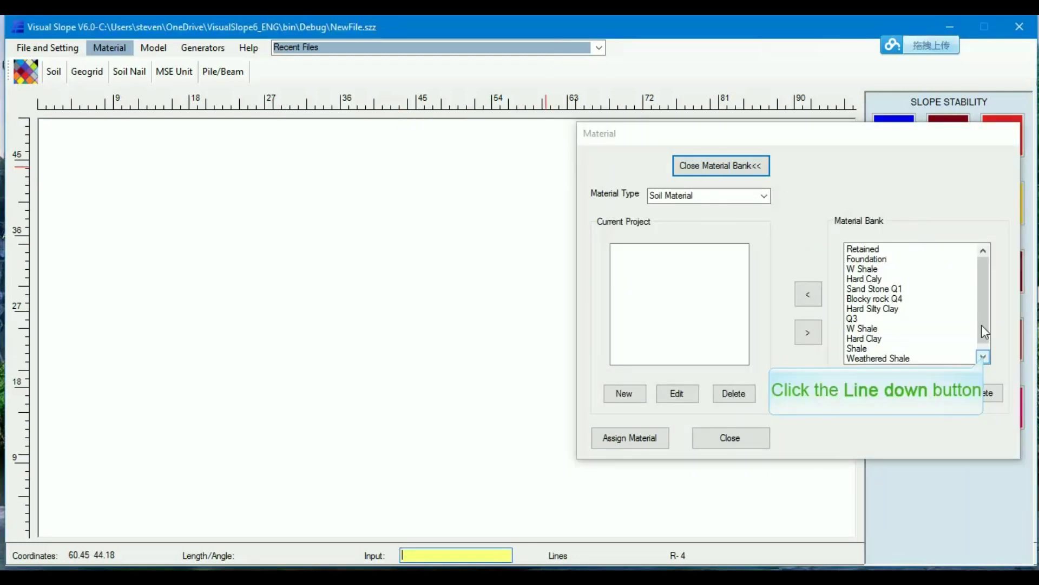
Step: Copy the Infill, Retained and Foundation soils from the bank into the current project
{"action": "left_click", "coordinate": [983, 357]}
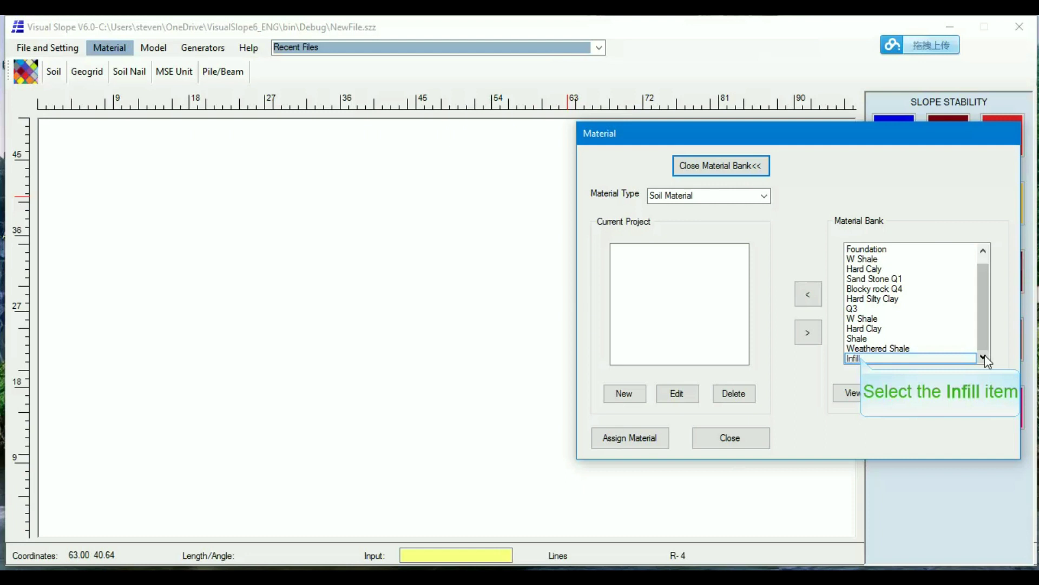
{"action": "left_click", "coordinate": [861, 358]}
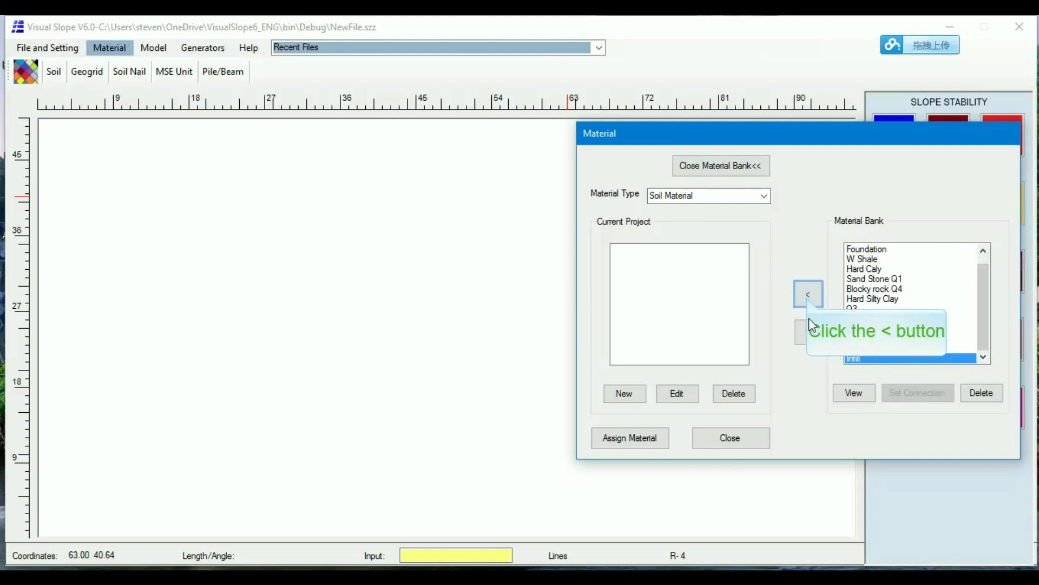
{"action": "left_click", "coordinate": [808, 295]}
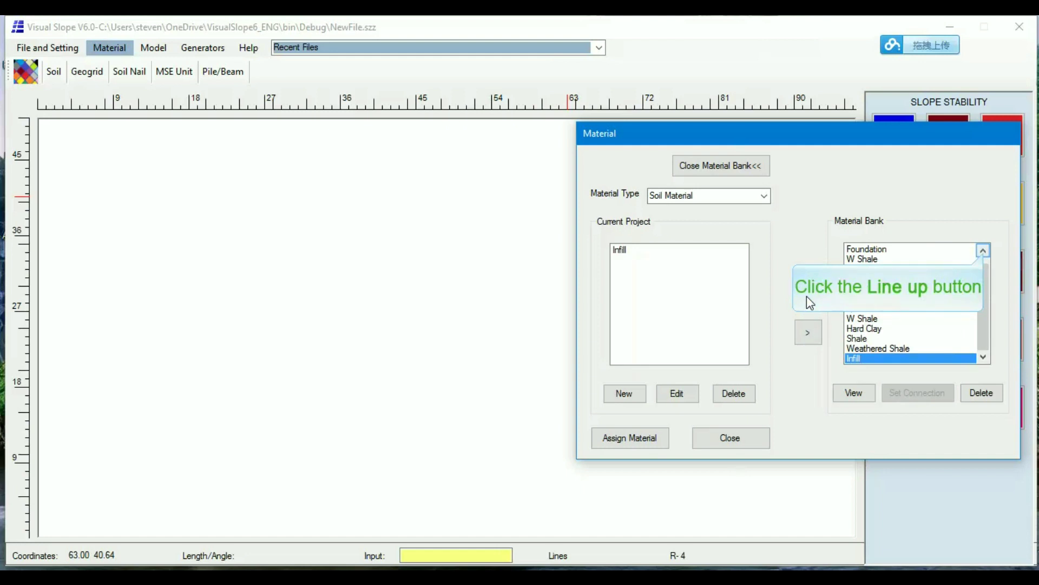
{"action": "left_click", "coordinate": [983, 250]}
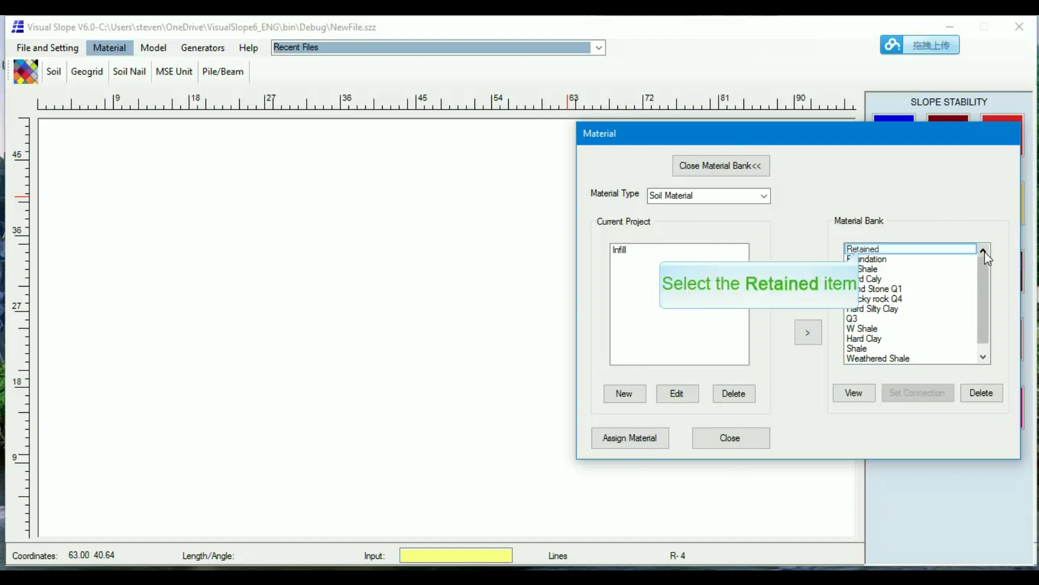
{"action": "left_click", "coordinate": [861, 251]}
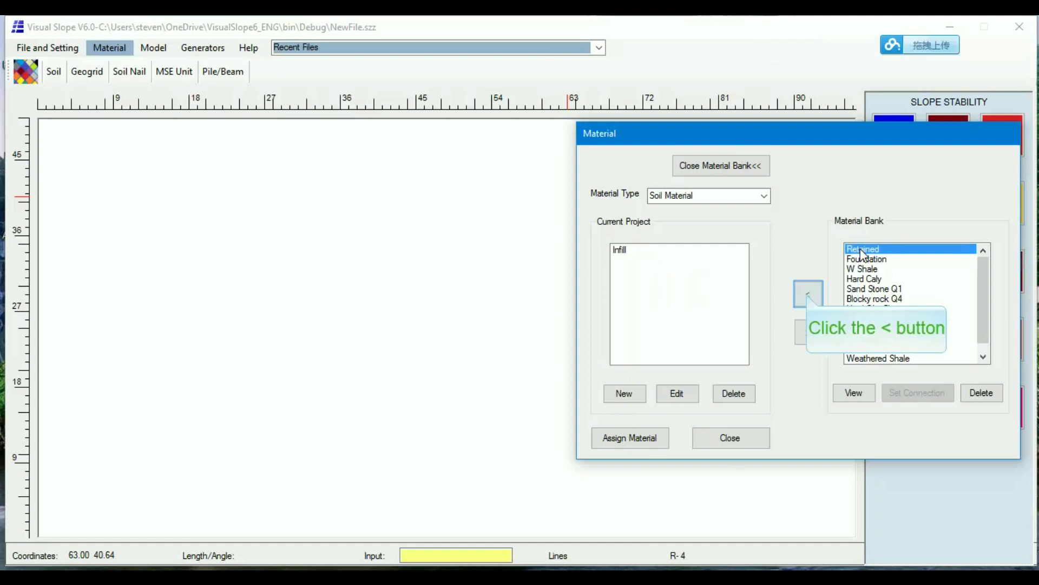
{"action": "left_click", "coordinate": [808, 294]}
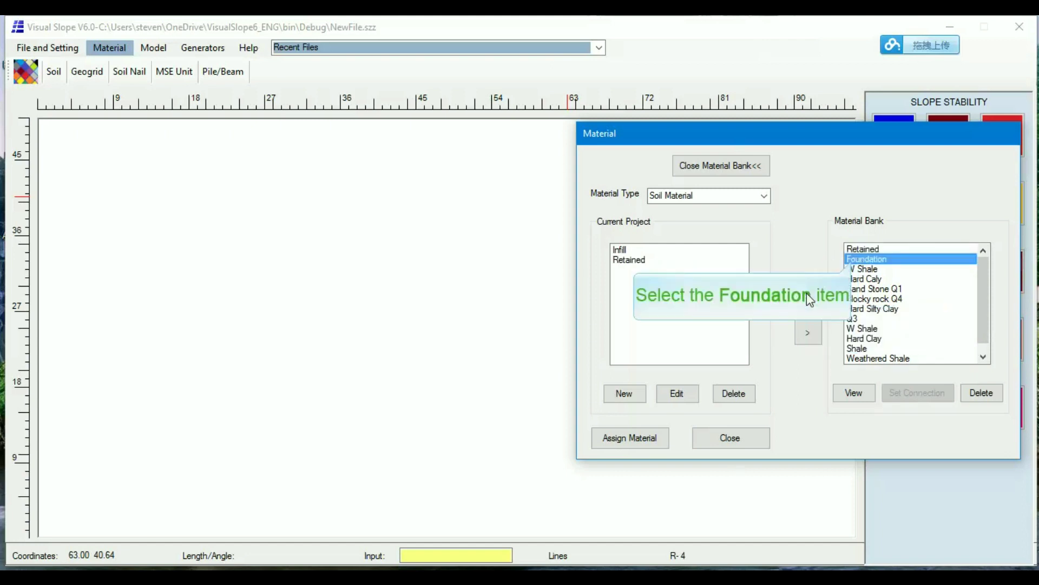
{"action": "left_click", "coordinate": [854, 264]}
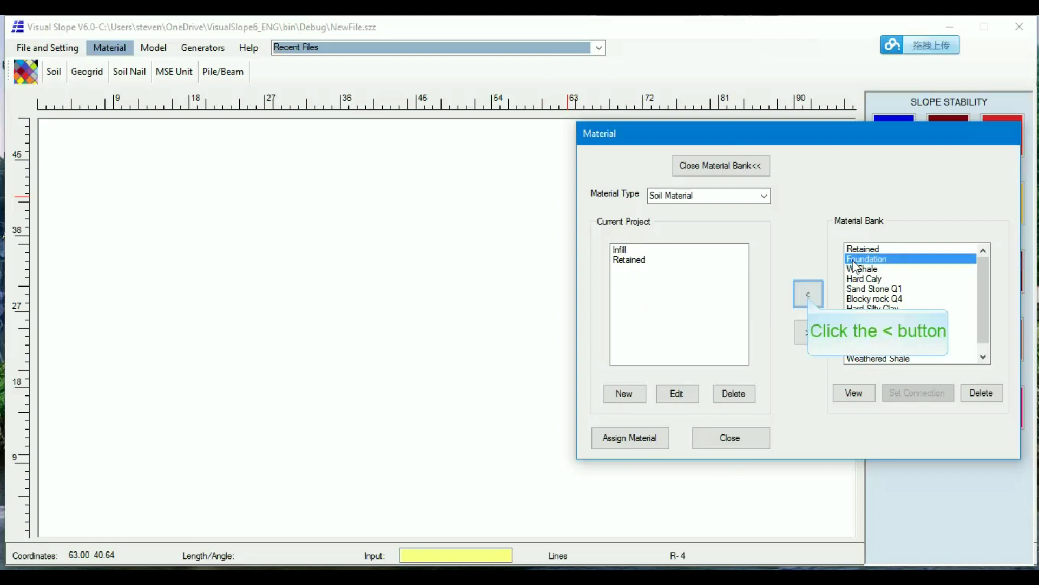
{"action": "left_click", "coordinate": [809, 297]}
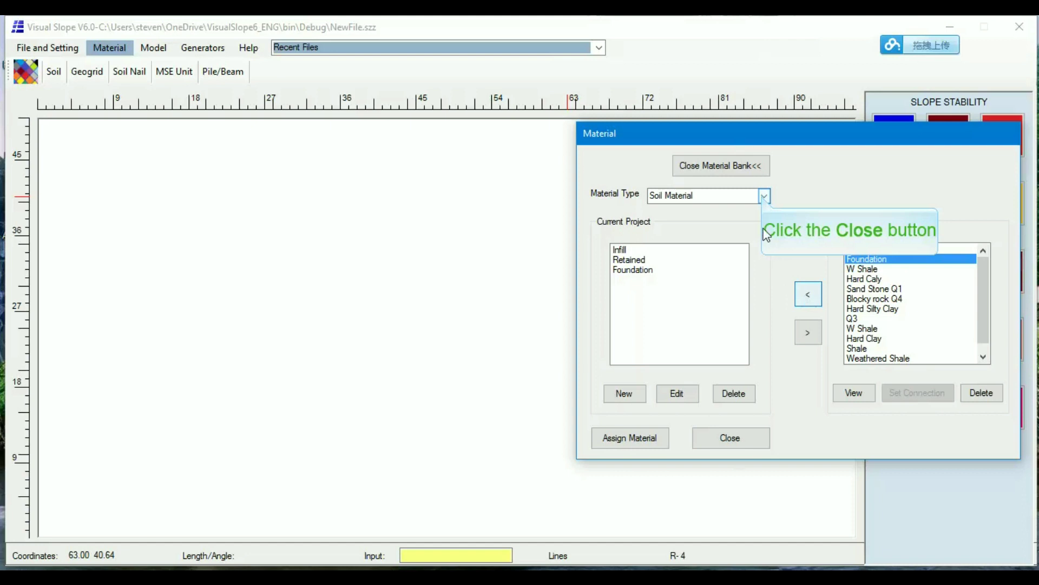
{"action": "left_click", "coordinate": [763, 196]}
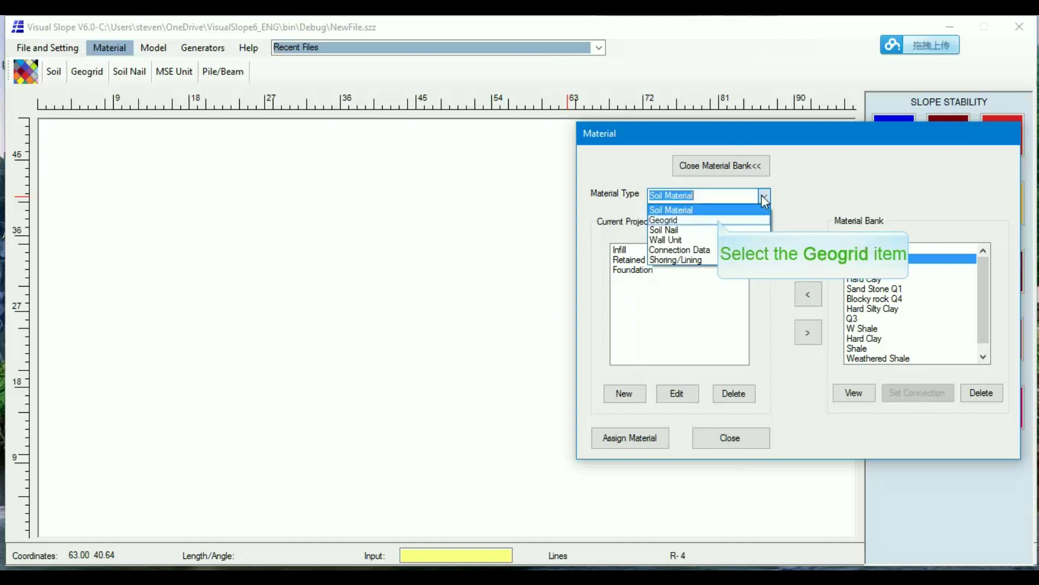
Step: Copy the Type-1 geogrid from the material bank into the current project
{"action": "left_click", "coordinate": [720, 221]}
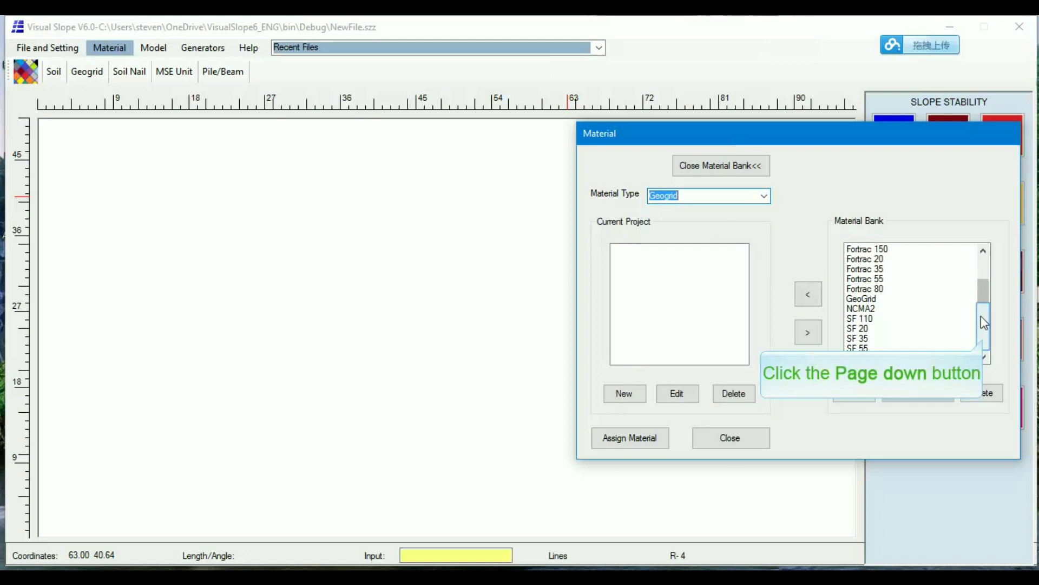
{"action": "left_click", "coordinate": [984, 340]}
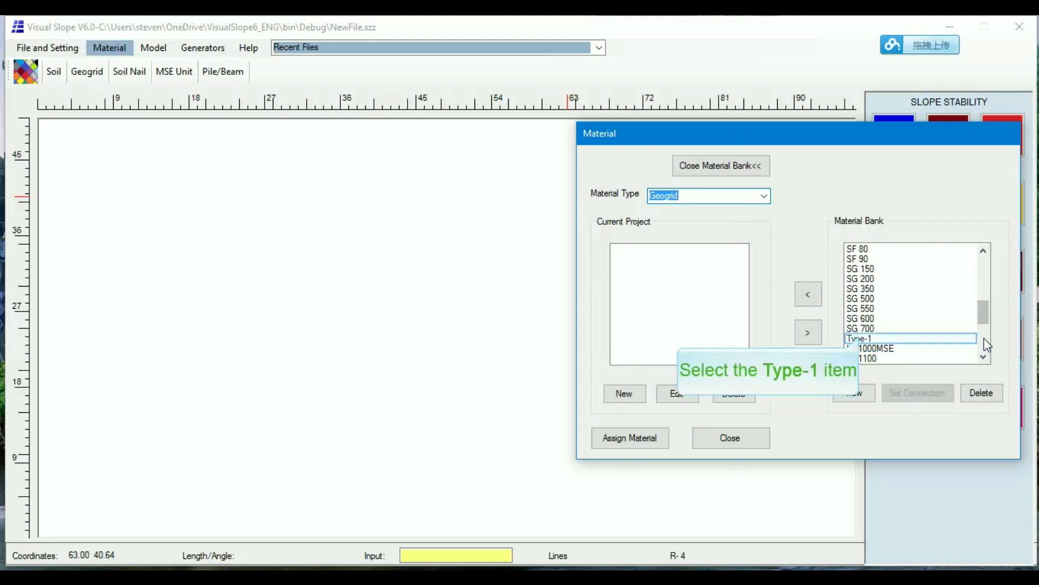
{"action": "left_click", "coordinate": [863, 339]}
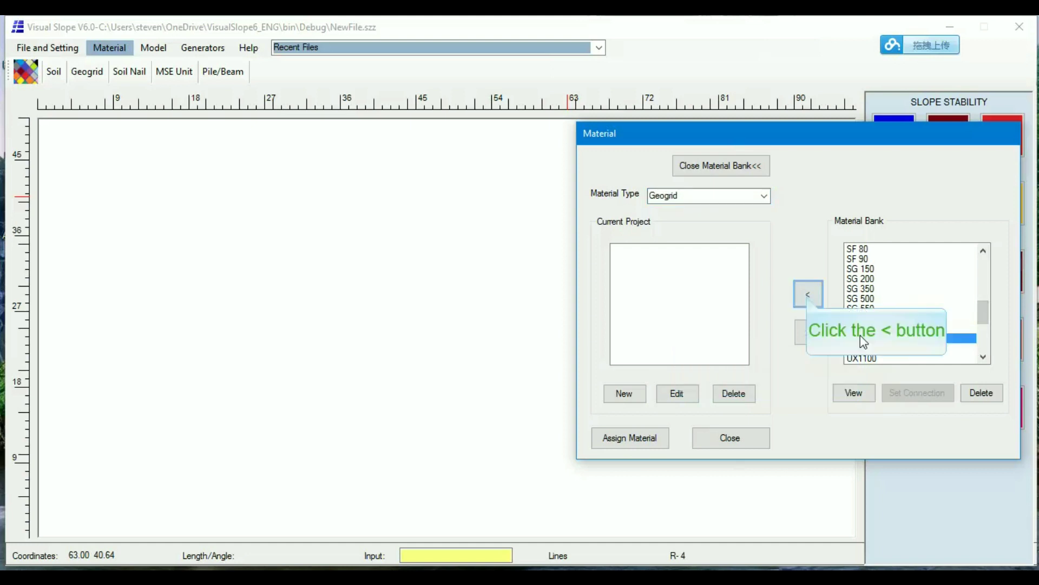
{"action": "left_click", "coordinate": [808, 295]}
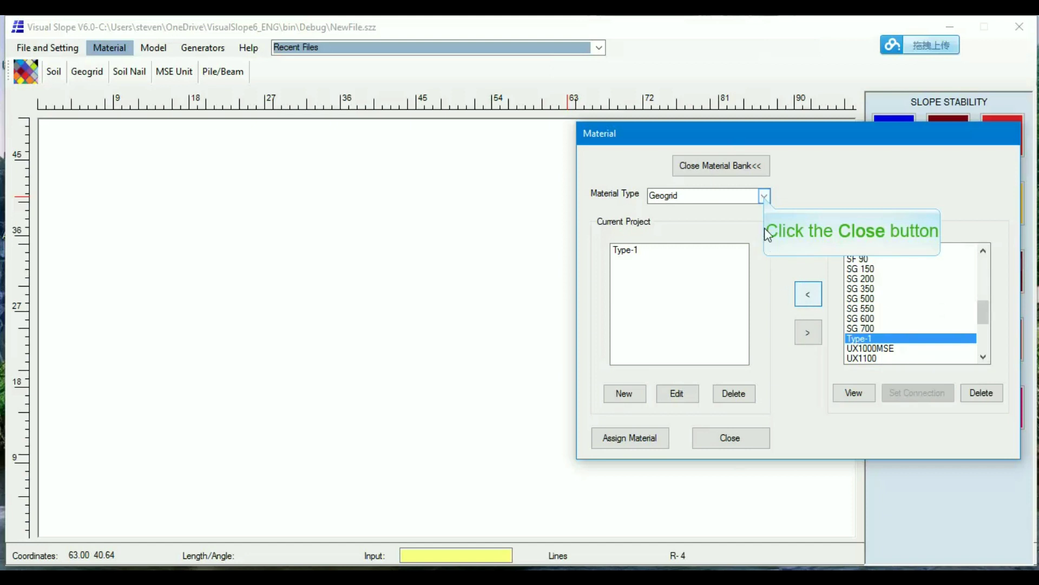
Step: Copy the NCMA-2 wall unit from the material bank into the current project
{"action": "left_click", "coordinate": [765, 197]}
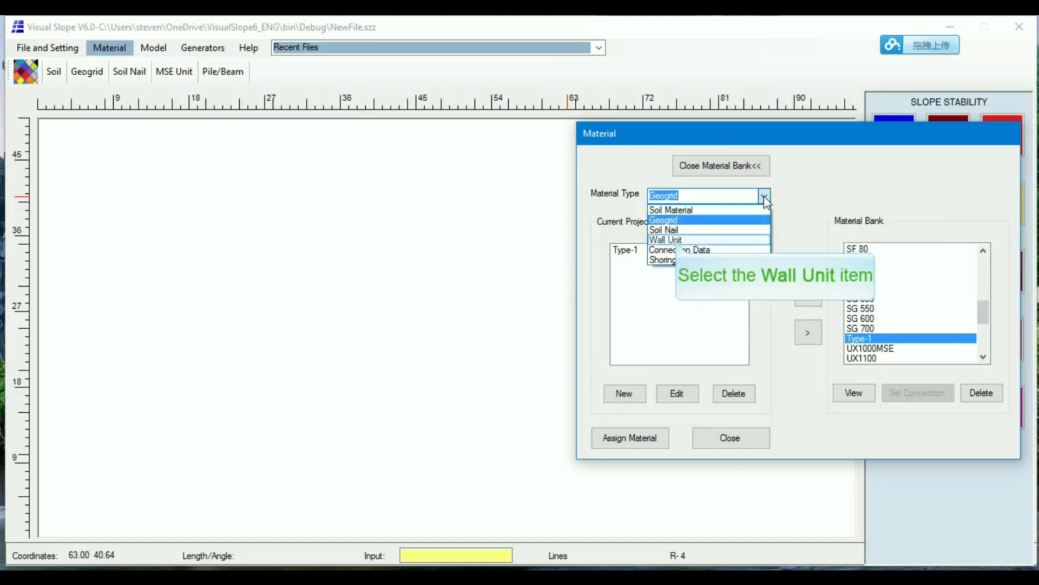
{"action": "left_click", "coordinate": [678, 239]}
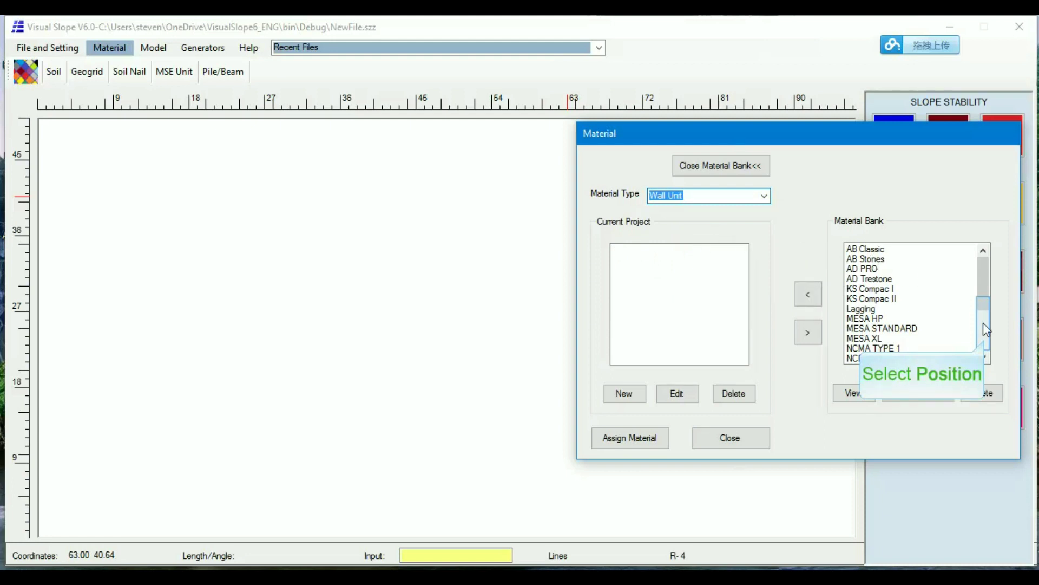
{"action": "left_click", "coordinate": [985, 339]}
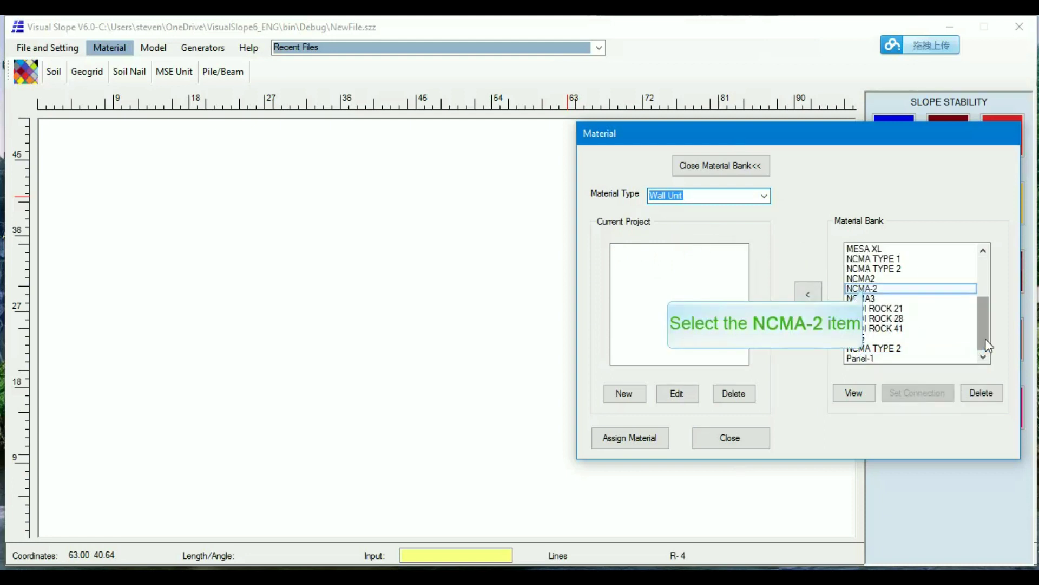
{"action": "left_click", "coordinate": [865, 289]}
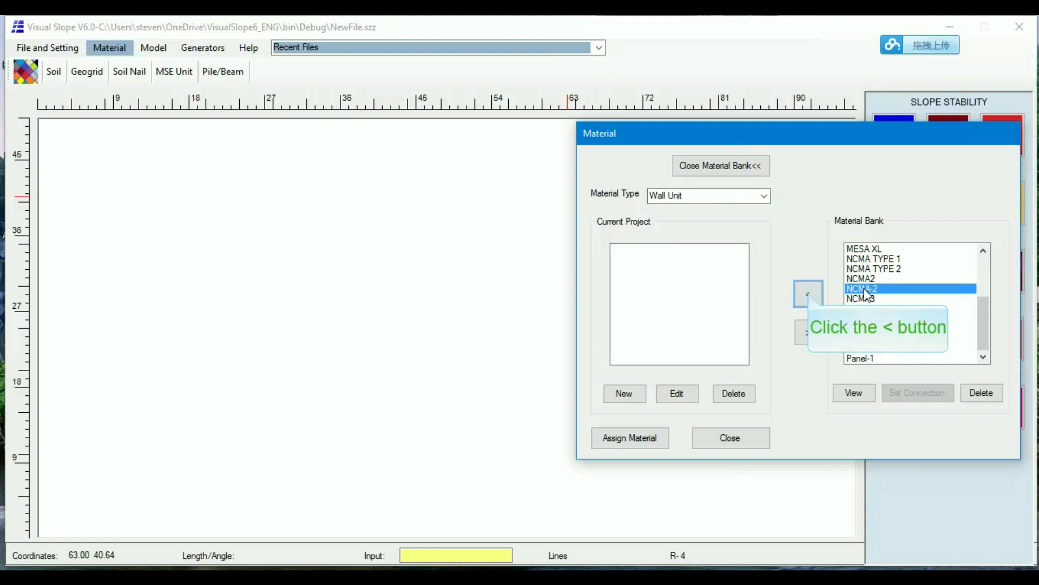
{"action": "left_click", "coordinate": [808, 292]}
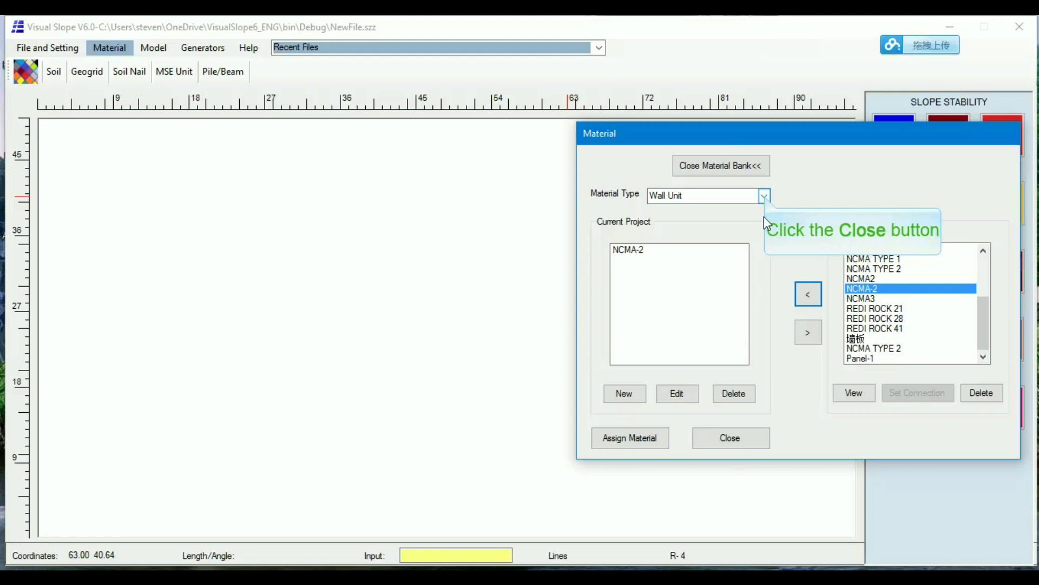
{"action": "left_click", "coordinate": [765, 196]}
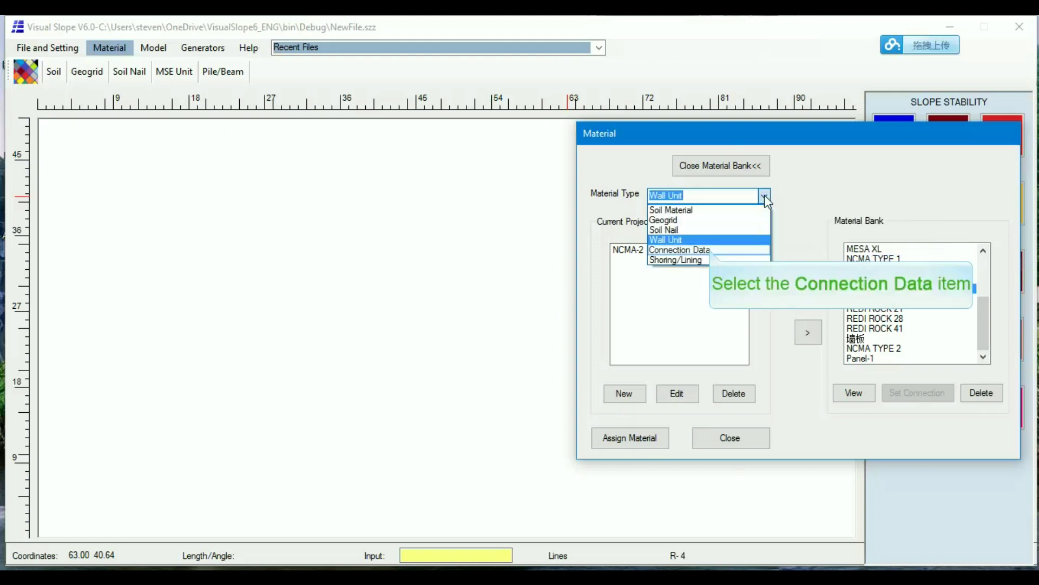
Step: Start a new Connection Data entry pairing the NCMA-2 block with the Type-1 grid
{"action": "left_click", "coordinate": [710, 250]}
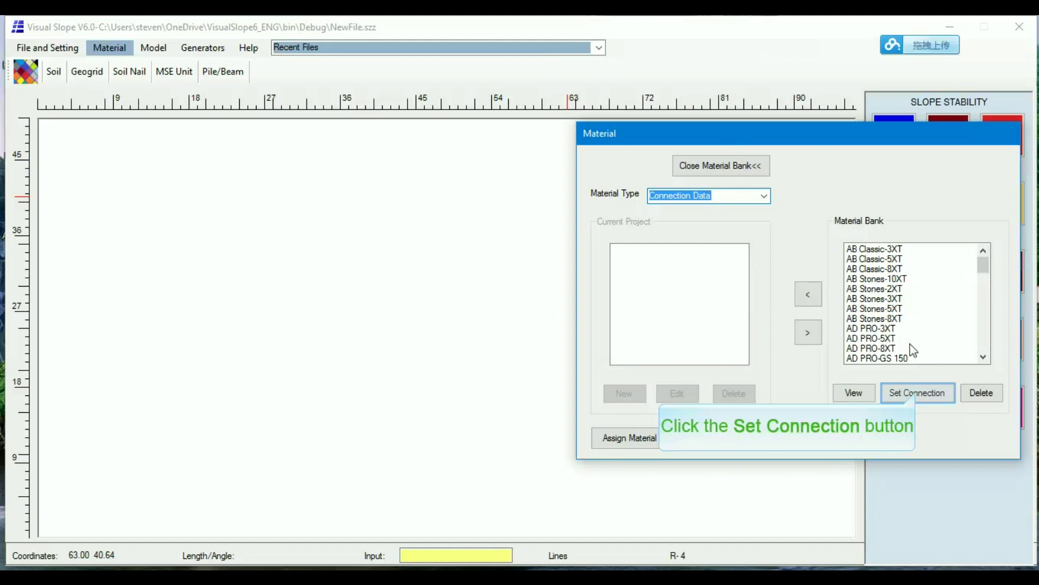
{"action": "left_click", "coordinate": [917, 392]}
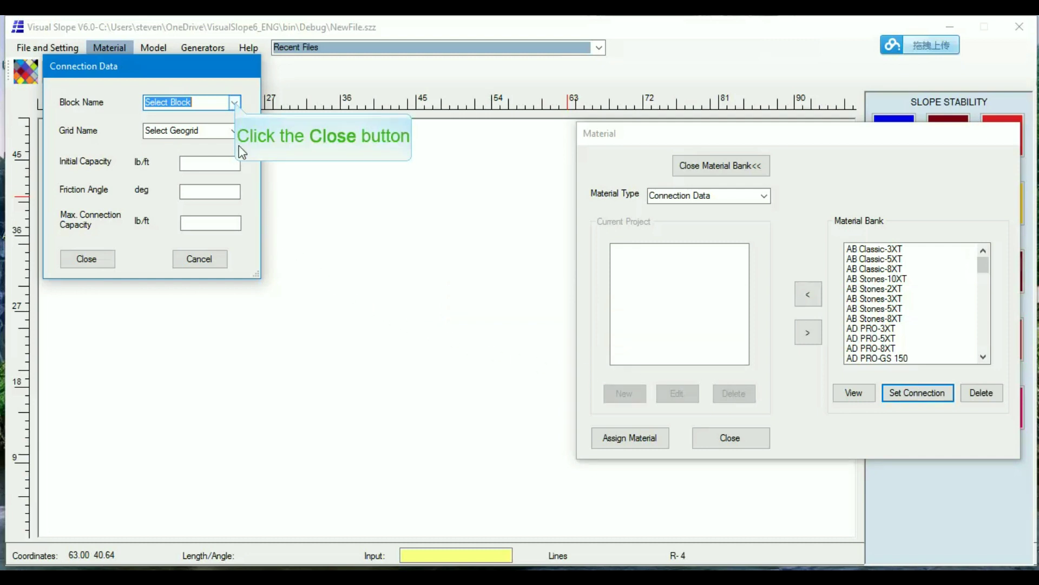
{"action": "left_click", "coordinate": [234, 102]}
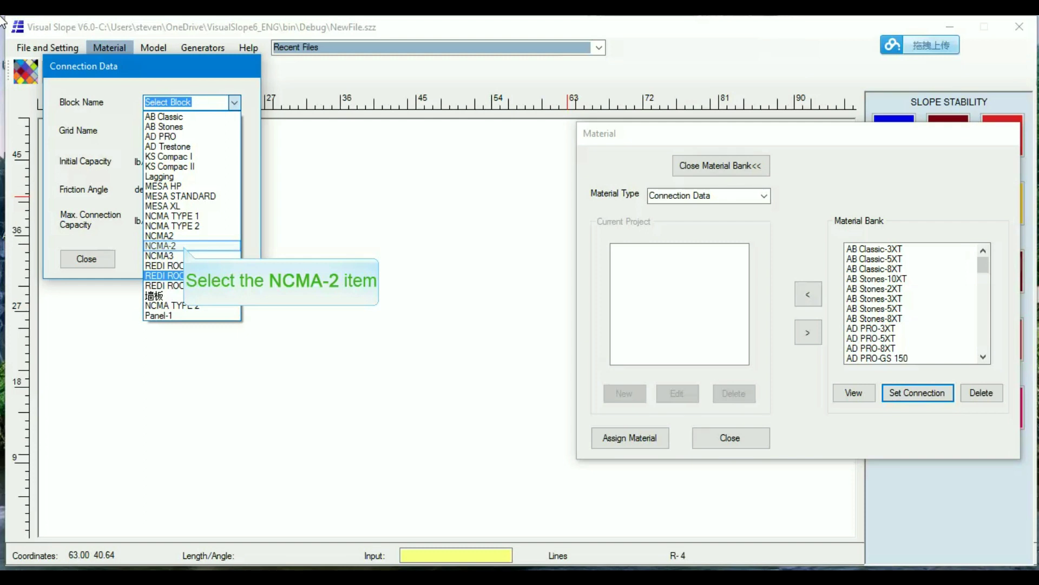
{"action": "left_click", "coordinate": [184, 245]}
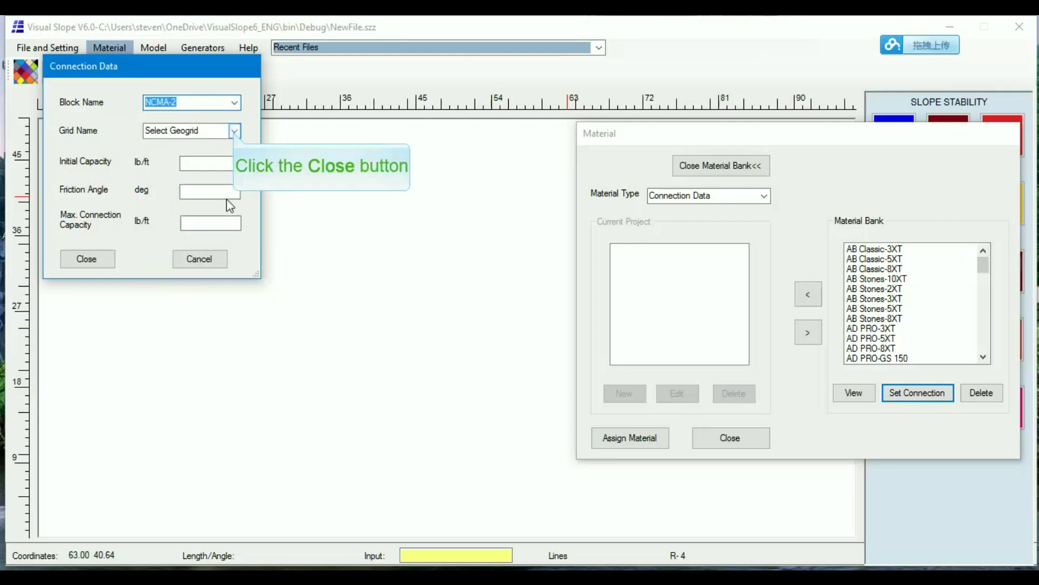
{"action": "left_click", "coordinate": [234, 132]}
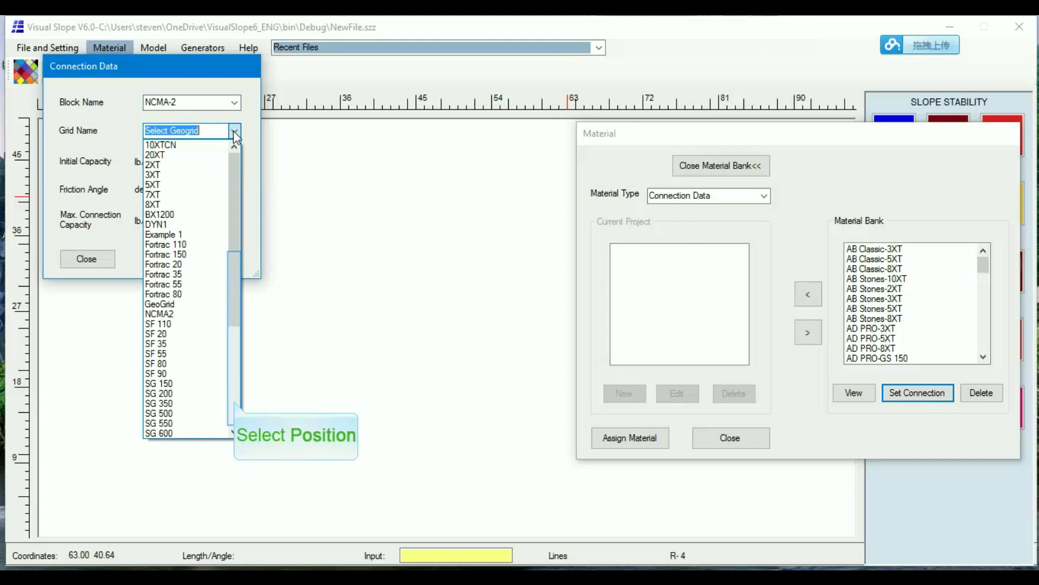
{"action": "left_click", "coordinate": [233, 387]}
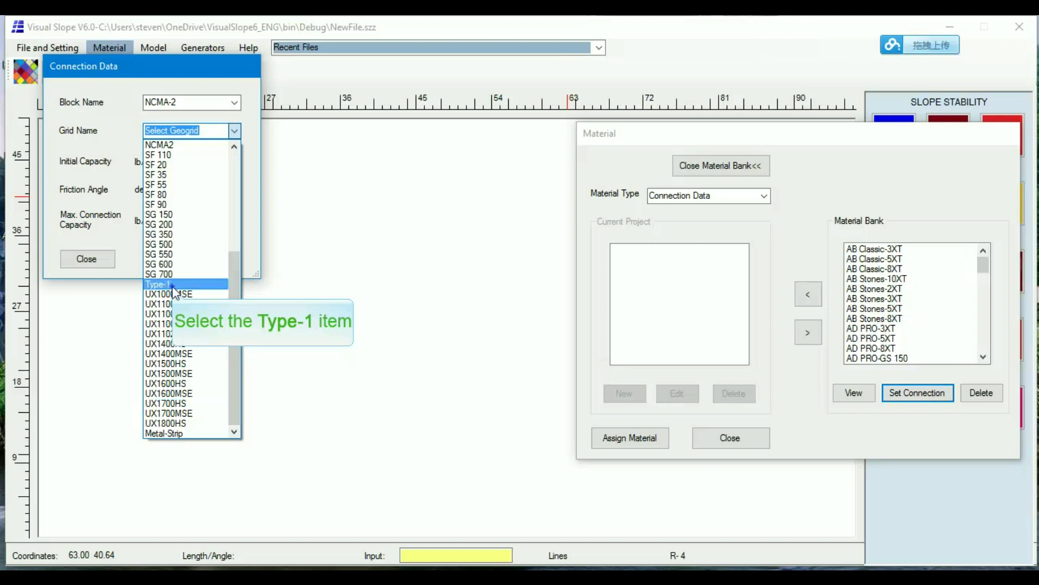
{"action": "left_click", "coordinate": [173, 285]}
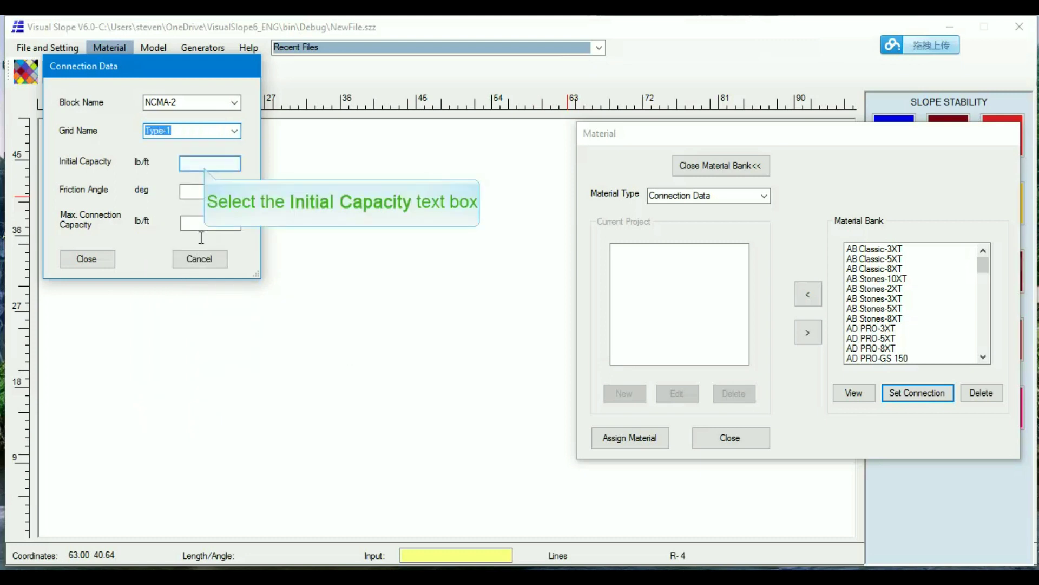
Step: Enter 991 initial capacity, 25° friction angle and 1900 maximum capacity, then dismiss the window
{"action": "left_click", "coordinate": [205, 165]}
{"action": "type", "text": "991"}
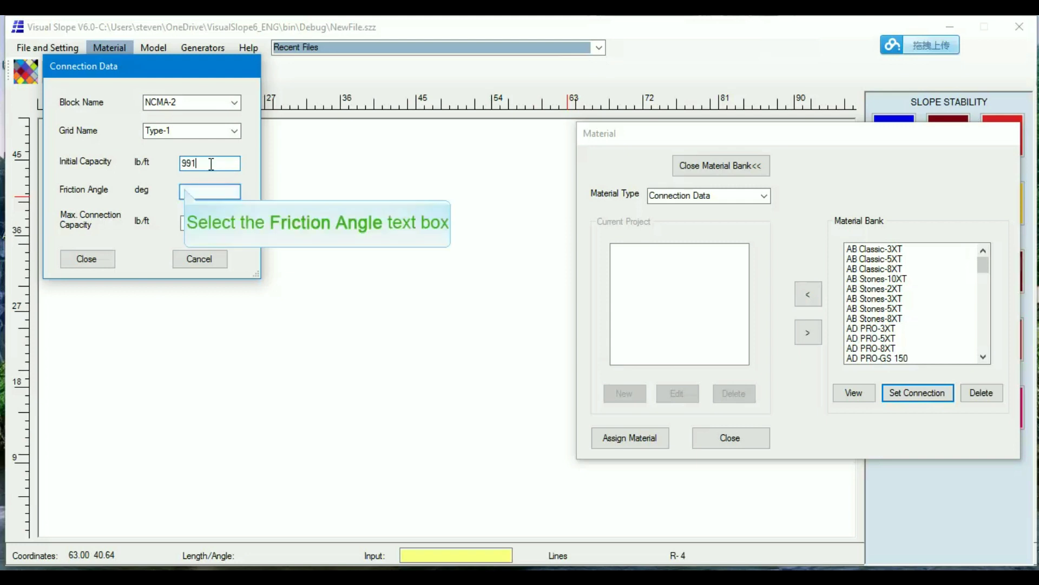
{"action": "left_click", "coordinate": [186, 191]}
{"action": "type", "text": "25"}
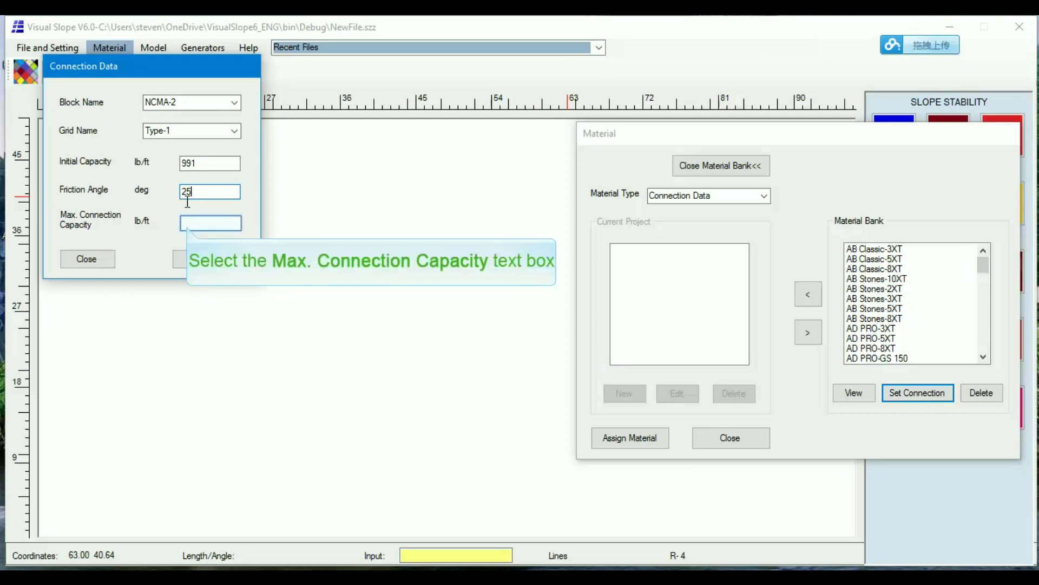
{"action": "left_click", "coordinate": [187, 224]}
{"action": "type", "text": "1800"}
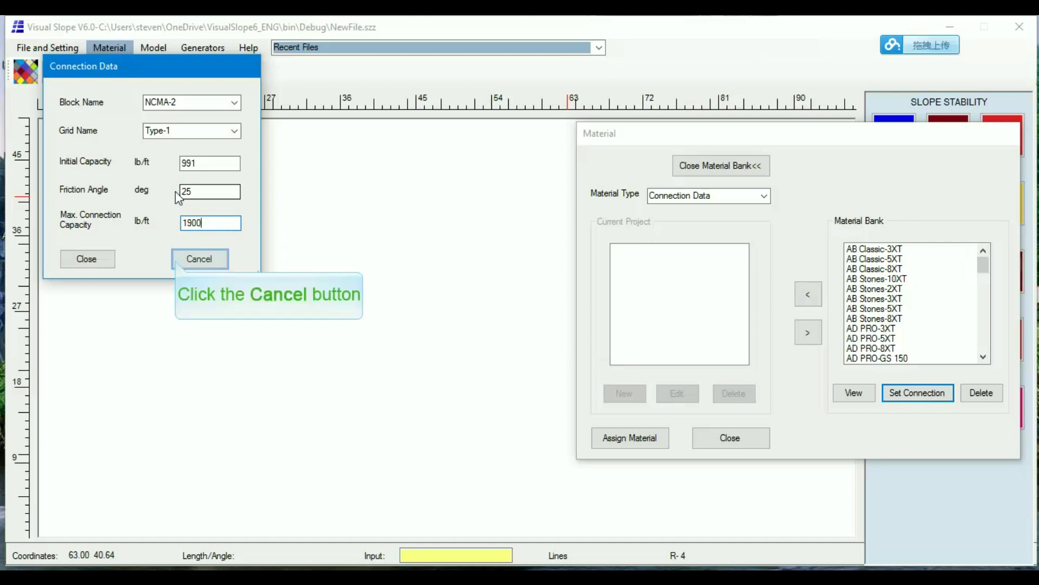
{"action": "left_click", "coordinate": [180, 259]}
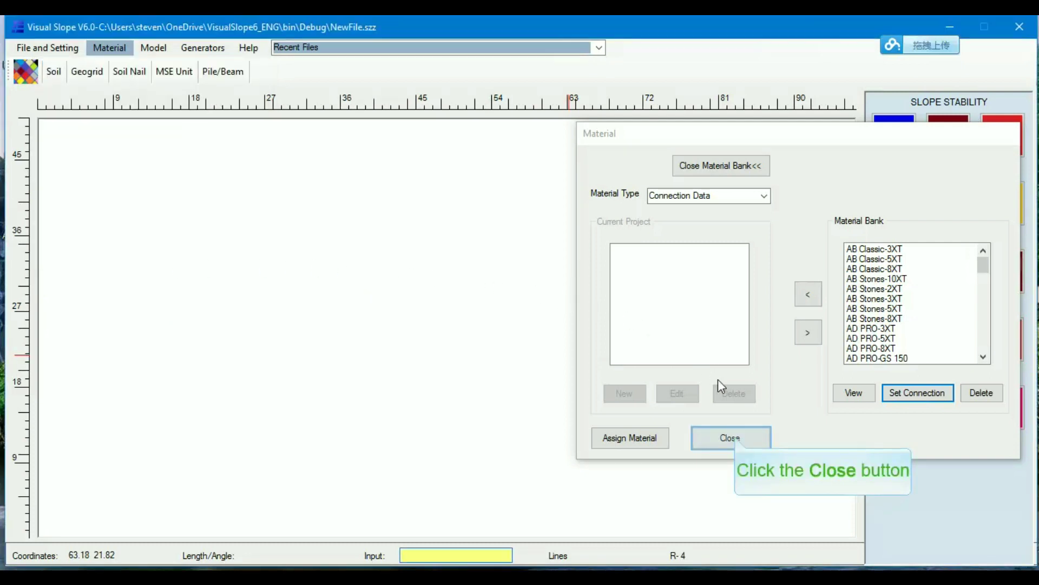
Step: Close the Material window and open the Wall Profile Generator from the Generators tools
{"action": "left_click", "coordinate": [734, 431]}
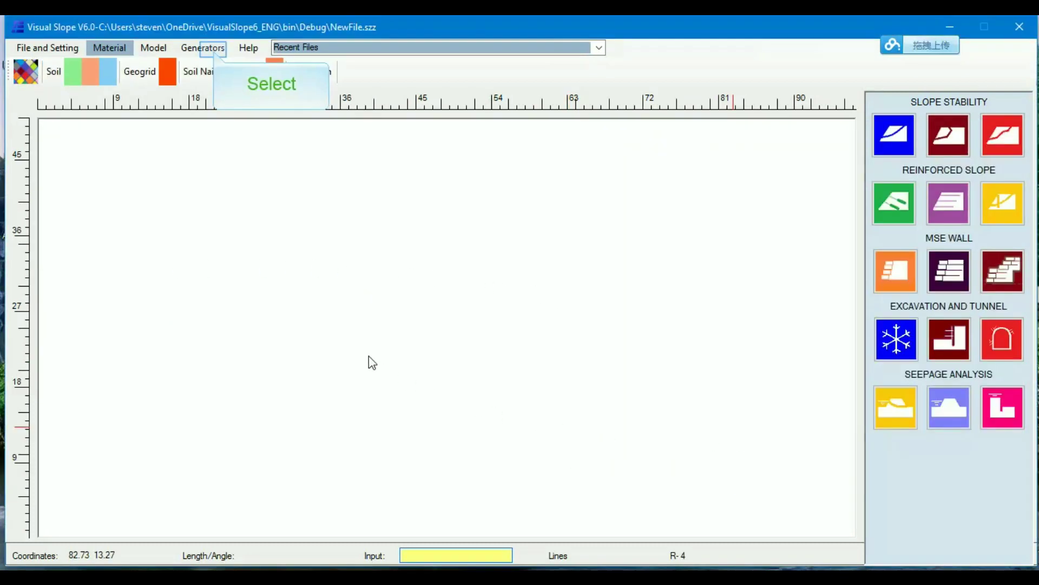
{"action": "left_click", "coordinate": [215, 52]}
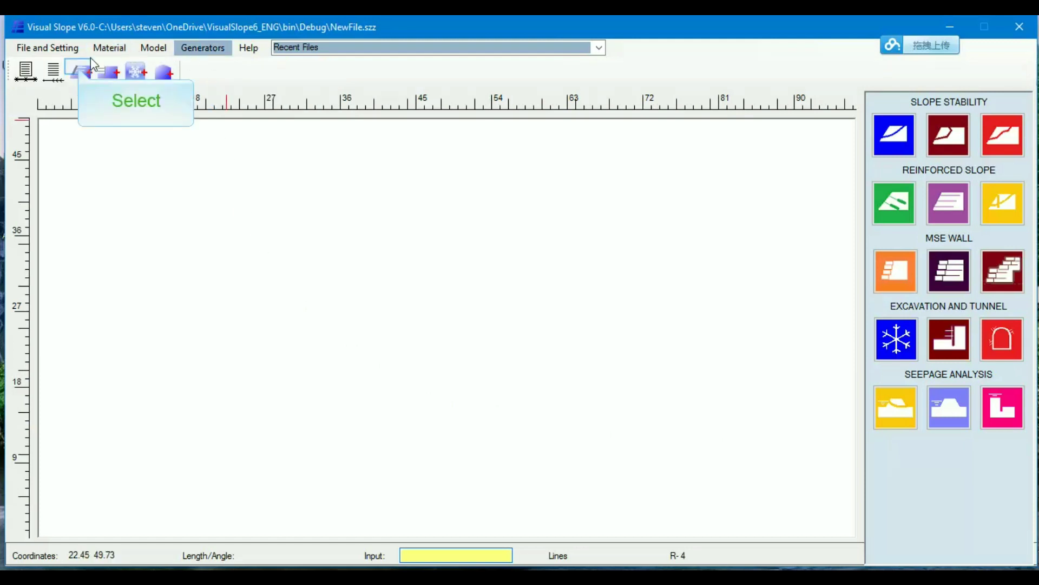
{"action": "left_click", "coordinate": [80, 72]}
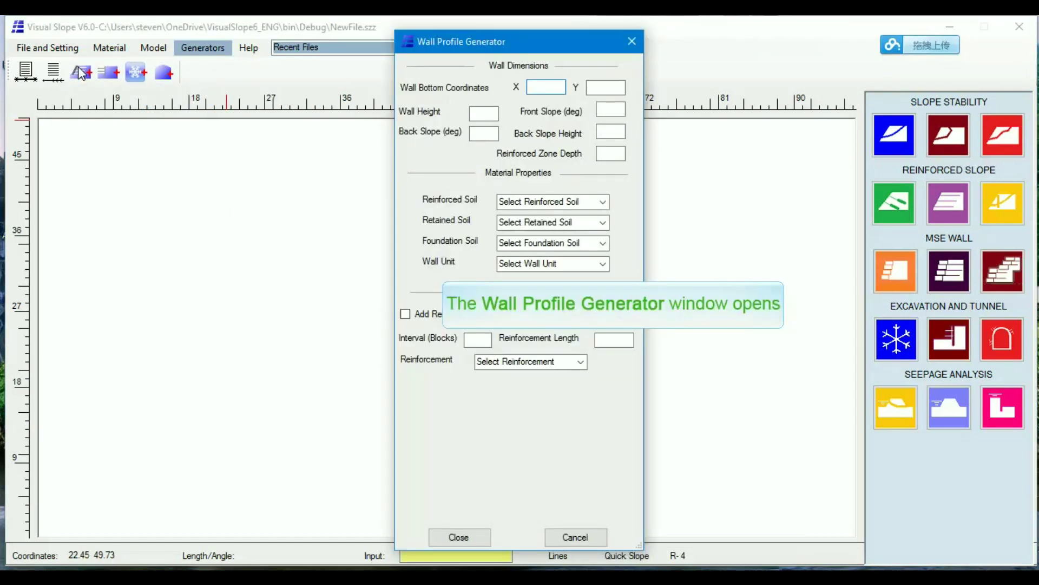
Step: Place the wall base at X 45, Y 17 with a wall height of 14.5
{"action": "left_click", "coordinate": [538, 87]}
{"action": "type", "text": "45"}
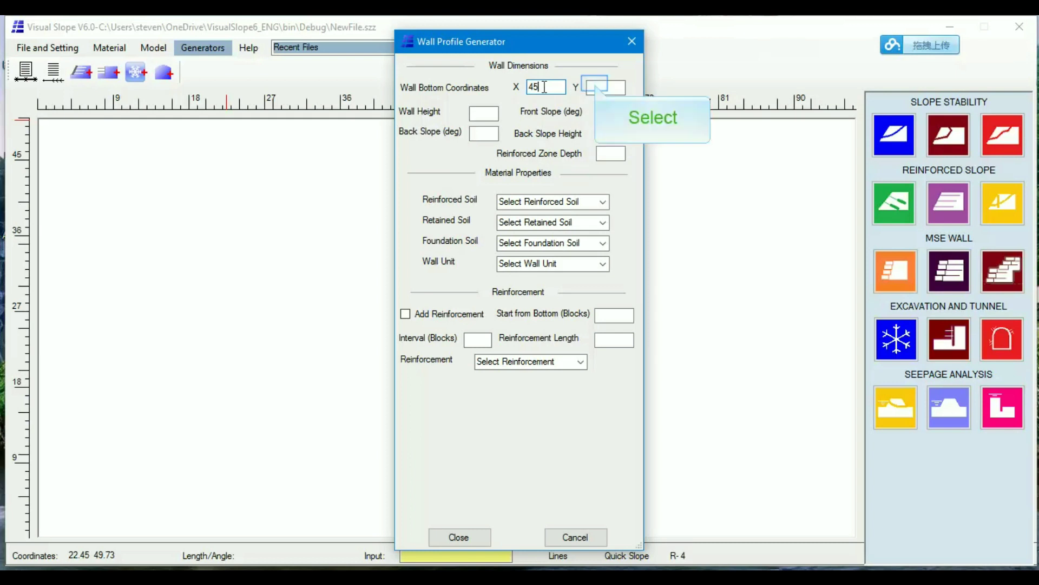
{"action": "left_click", "coordinate": [596, 86]}
{"action": "type", "text": "12"}
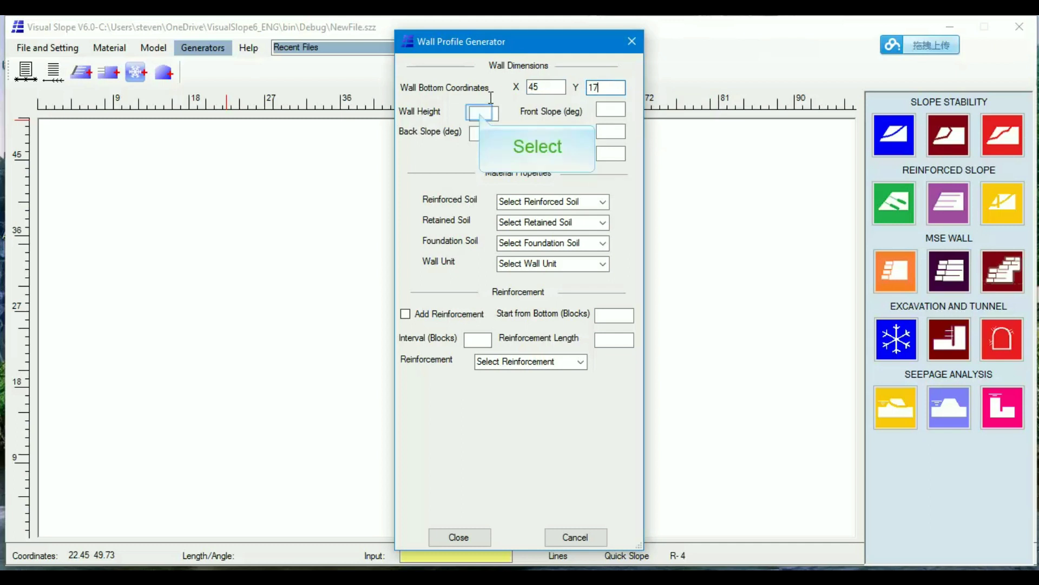
{"action": "left_click", "coordinate": [481, 111]}
{"action": "type", "text": "1"}
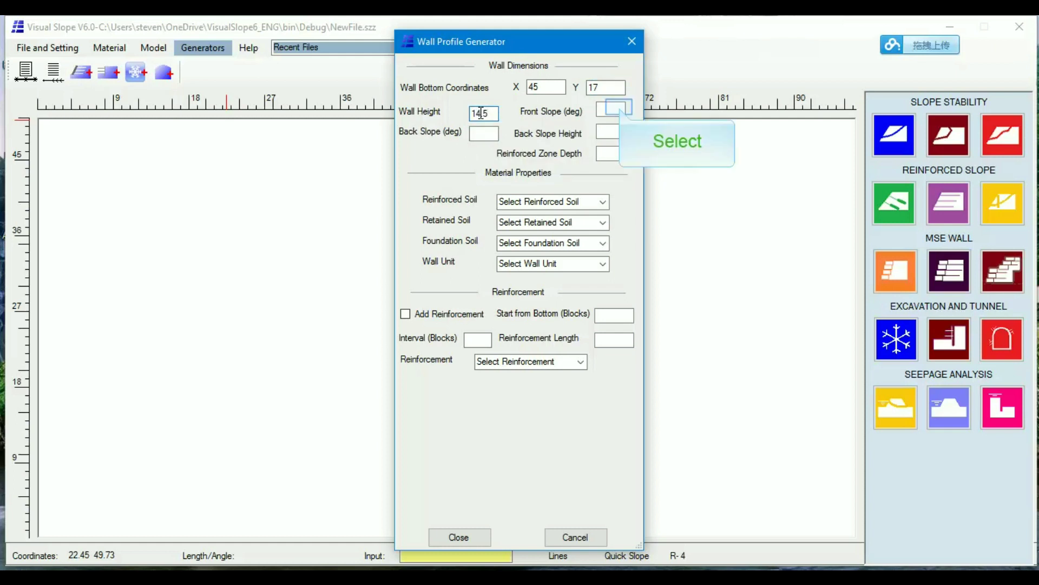
{"action": "type", "text": "4.5"}
Step: Set front slope 0, back slope 25° with height 2.3, and reinforced zone depth 10.5
{"action": "left_click", "coordinate": [620, 108]}
{"action": "type", "text": "0"}
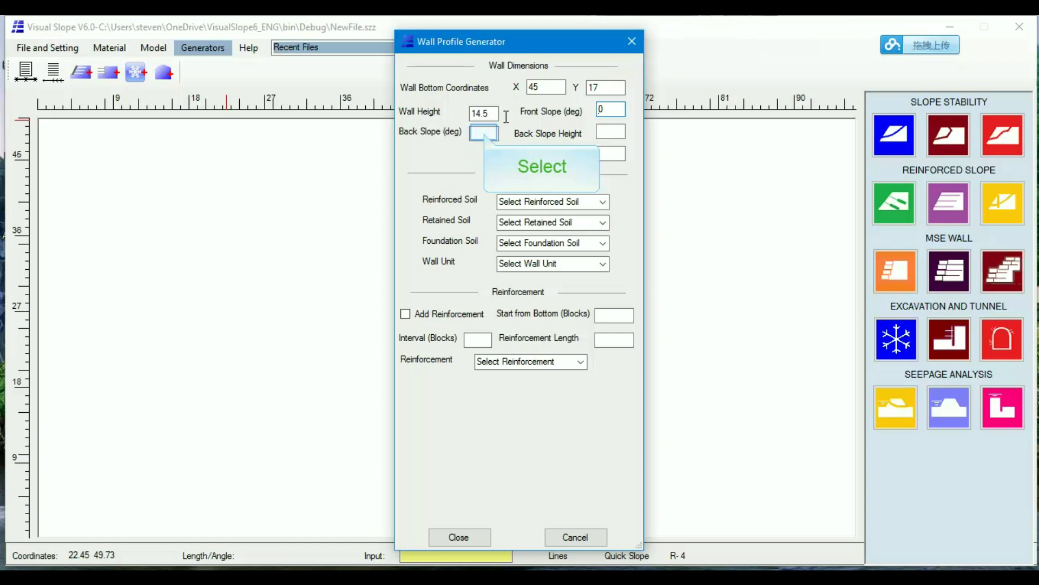
{"action": "left_click", "coordinate": [485, 131]}
{"action": "type", "text": "25"}
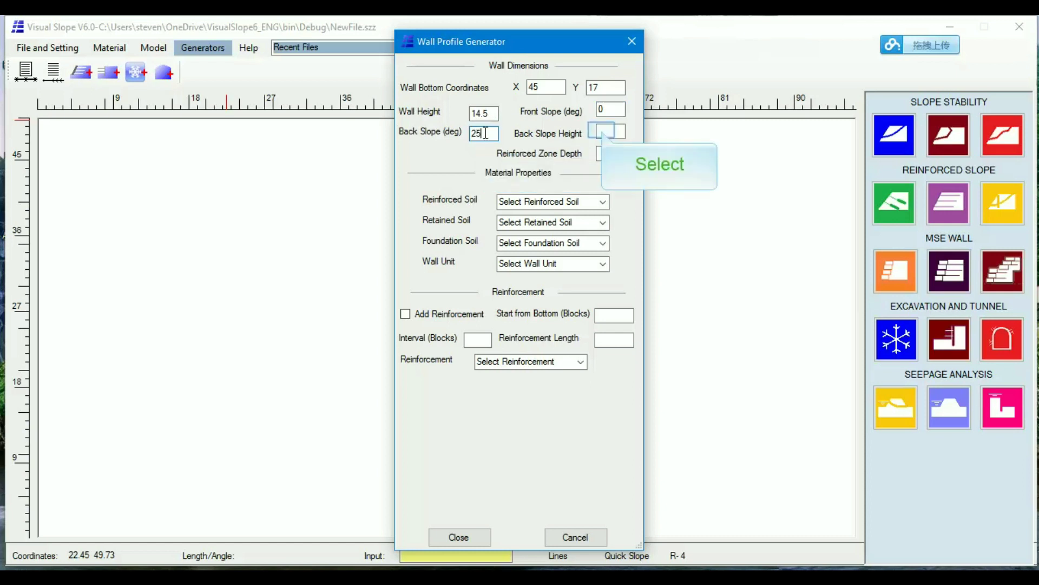
{"action": "left_click", "coordinate": [603, 132]}
{"action": "type", "text": "2.3"}
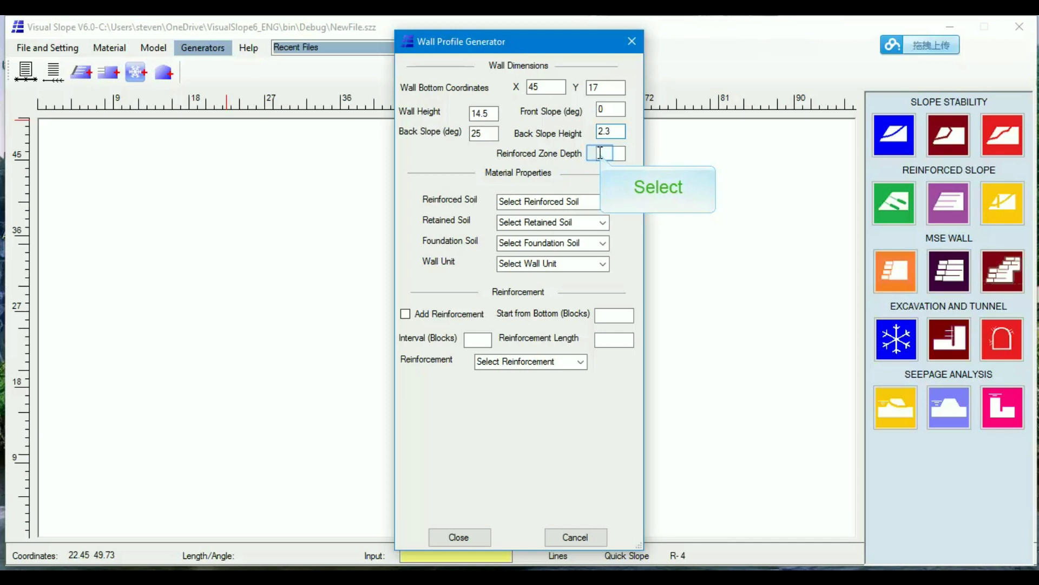
{"action": "left_click", "coordinate": [600, 153]}
{"action": "type", "text": "10.5"}
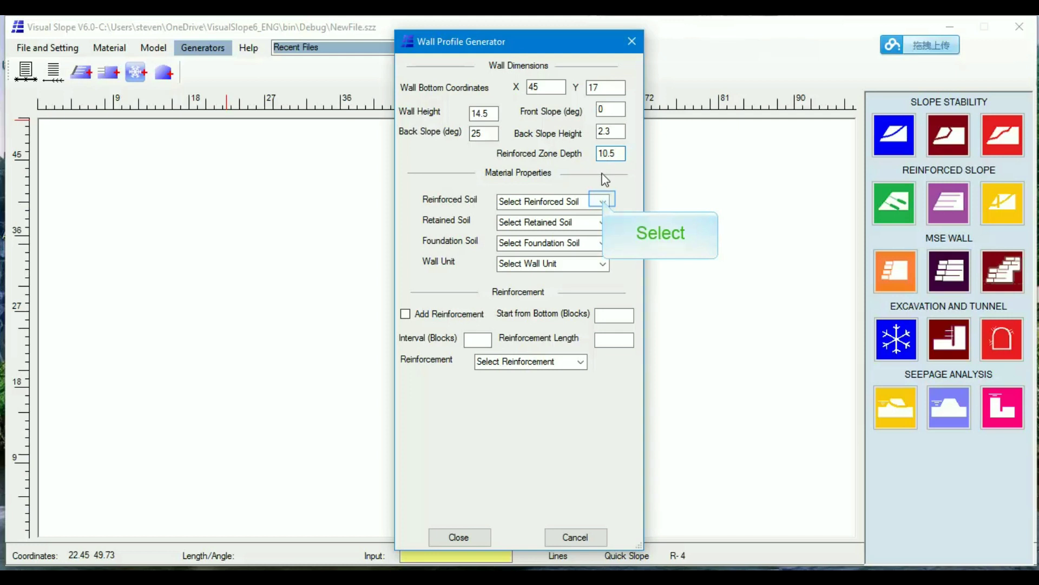
Step: Assign Infill, Retained and Foundation as the wall's soils and NCMA-2 as its wall unit
{"action": "left_click", "coordinate": [602, 200]}
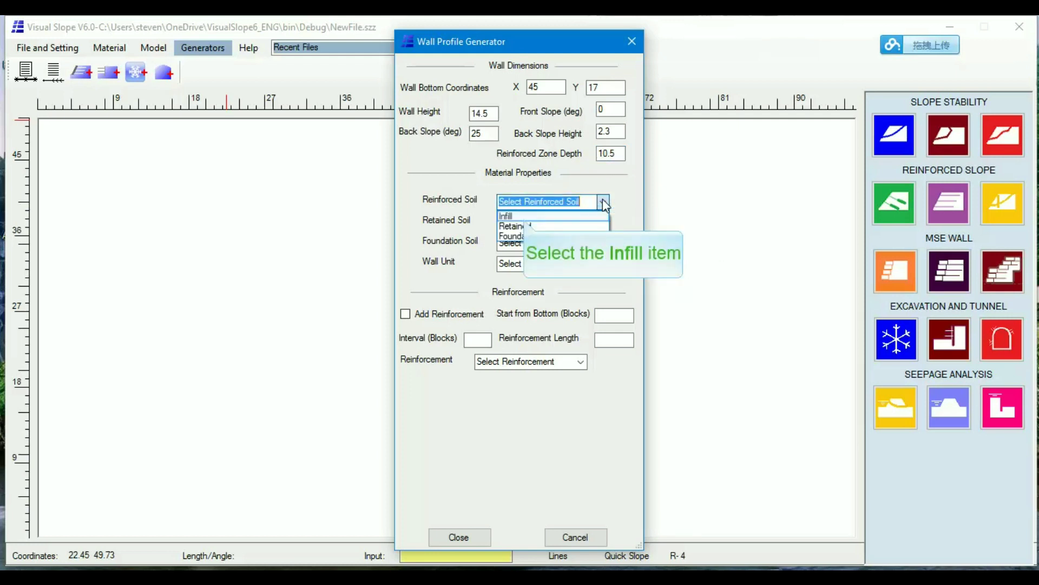
{"action": "left_click", "coordinate": [527, 216]}
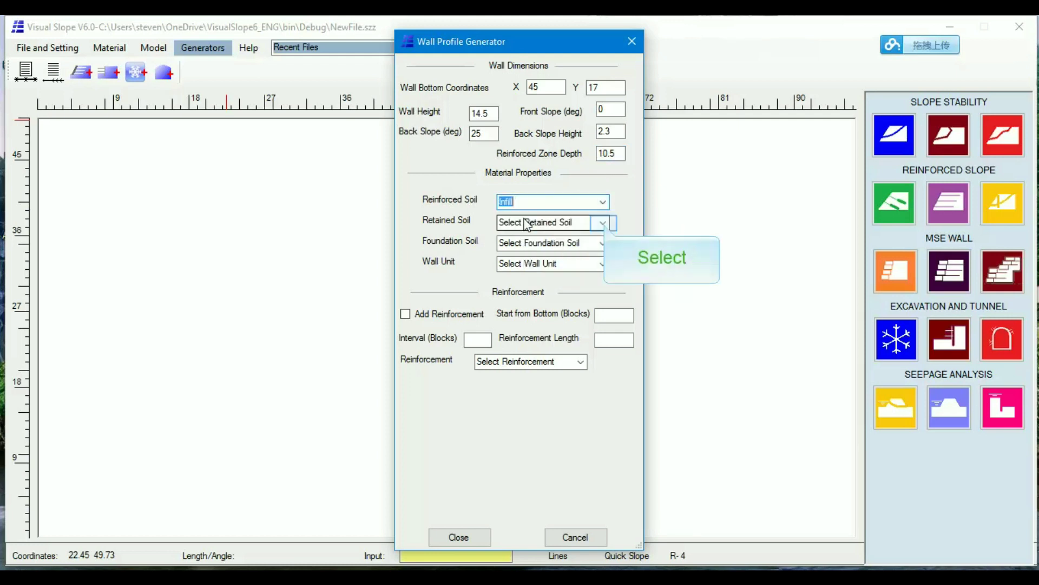
{"action": "left_click", "coordinate": [602, 223]}
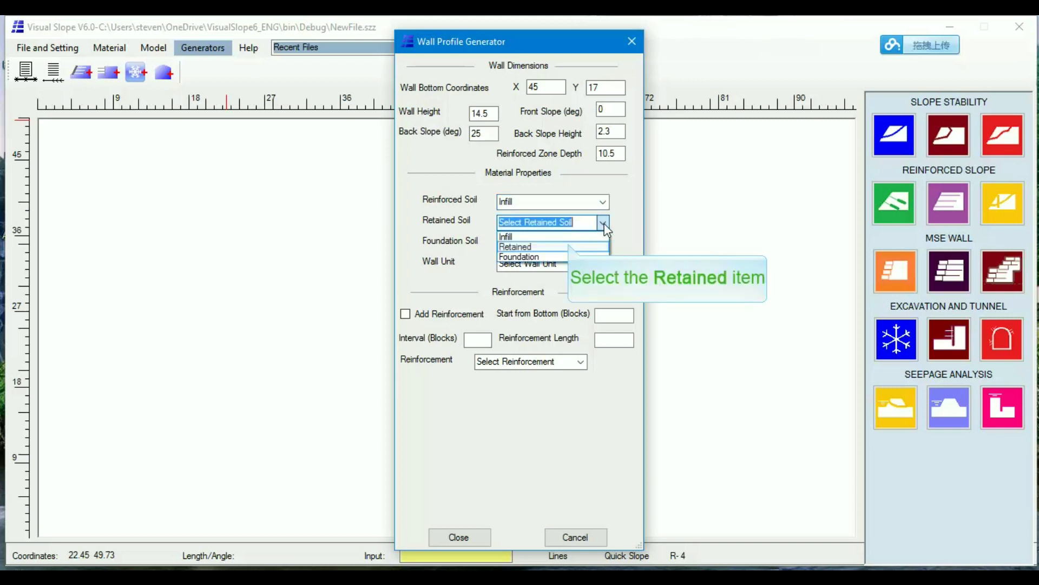
{"action": "left_click", "coordinate": [570, 246]}
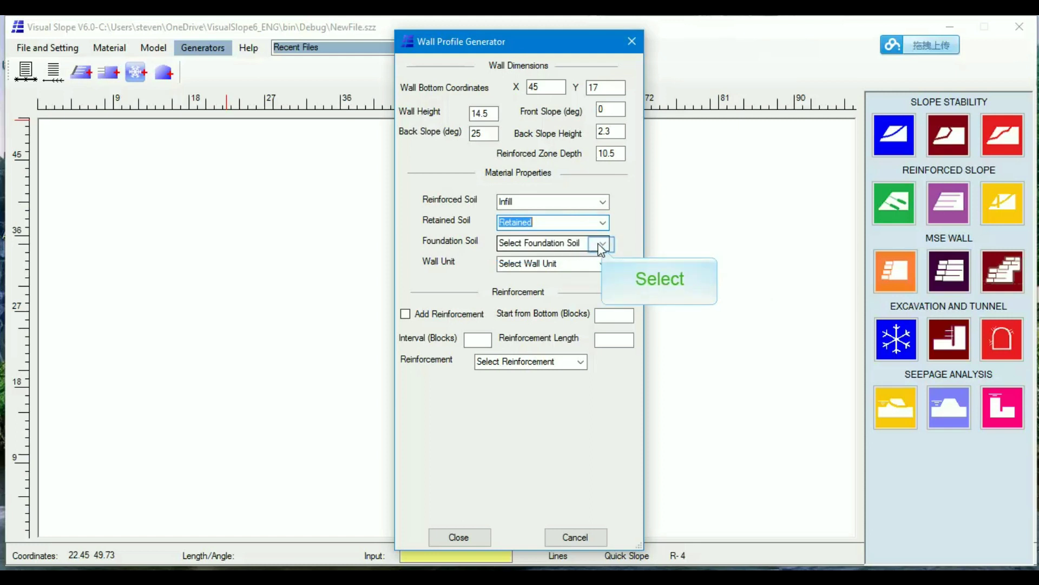
{"action": "left_click", "coordinate": [602, 245]}
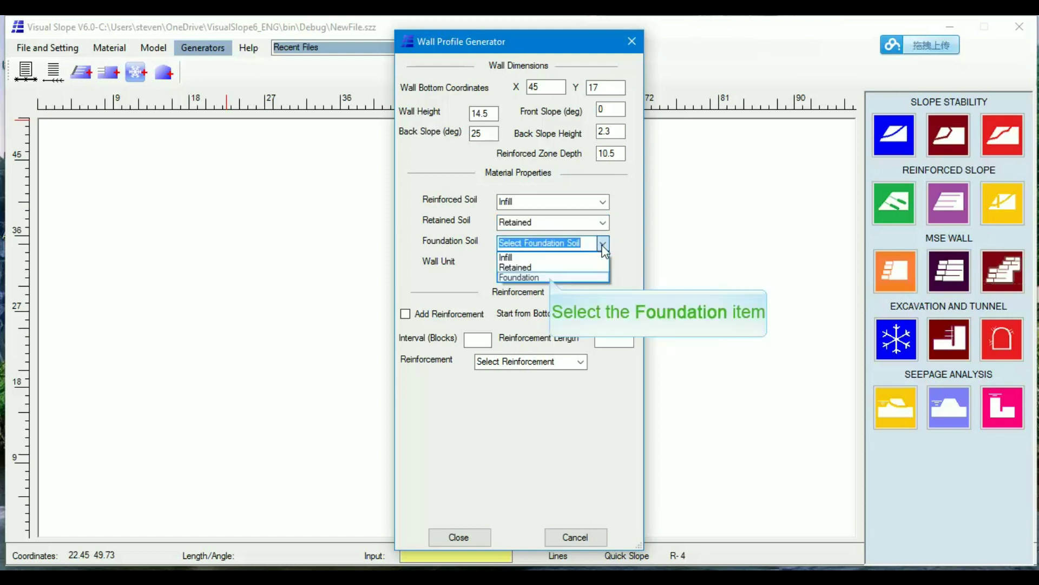
{"action": "left_click", "coordinate": [550, 277]}
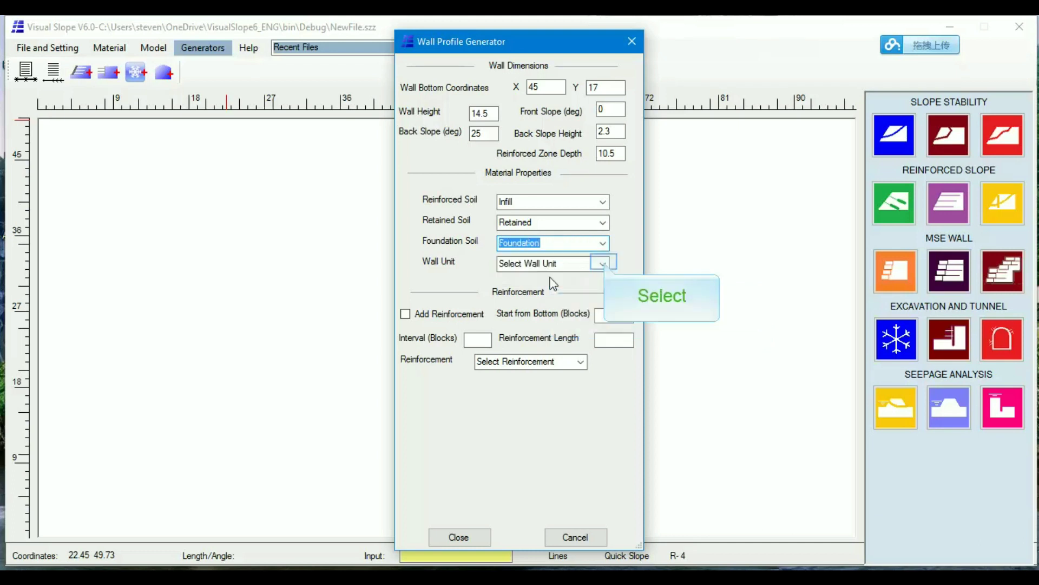
{"action": "left_click", "coordinate": [604, 265]}
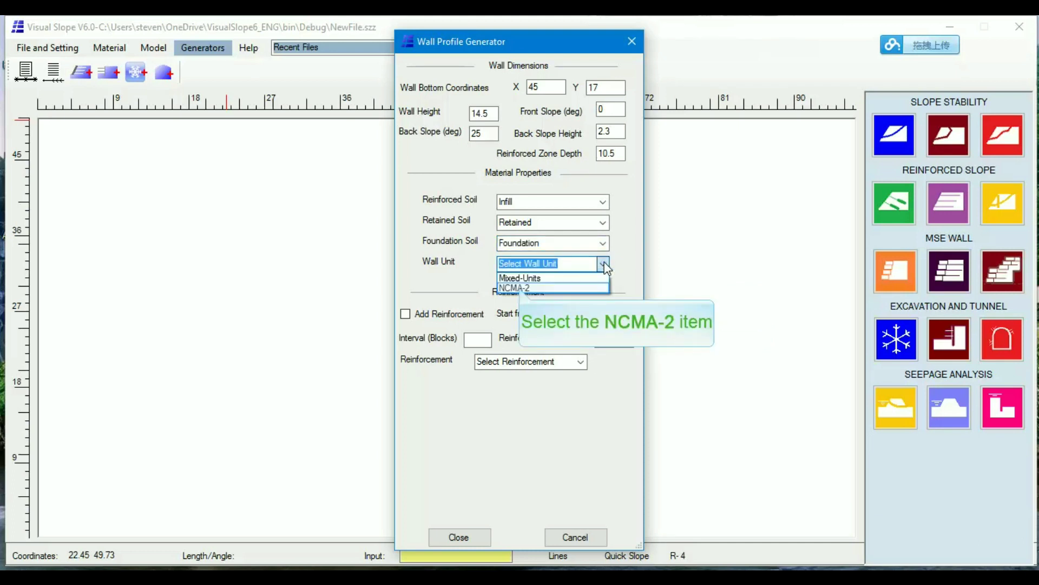
{"action": "left_click", "coordinate": [519, 287]}
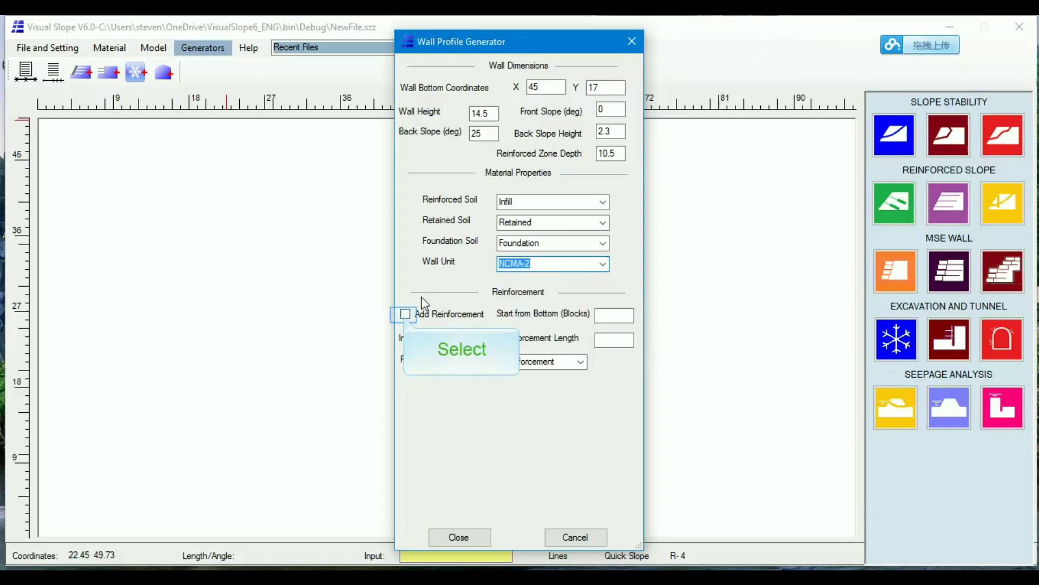
Step: Add Type-1 reinforcement starting at block 1, every 2 blocks, 10.5 long, and generate the wall
{"action": "left_click", "coordinate": [405, 314]}
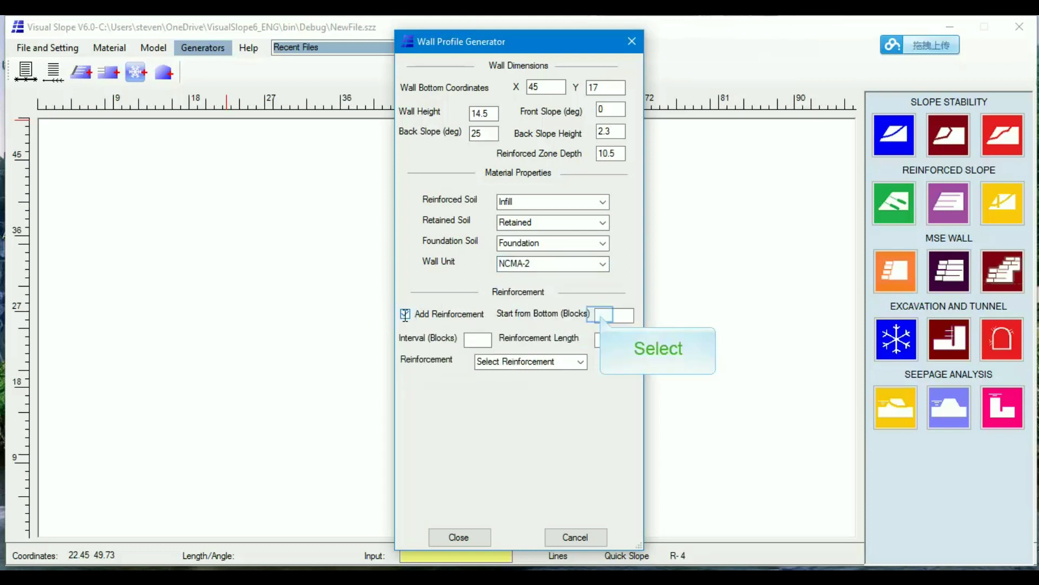
{"action": "left_click", "coordinate": [601, 315]}
{"action": "type", "text": "1"}
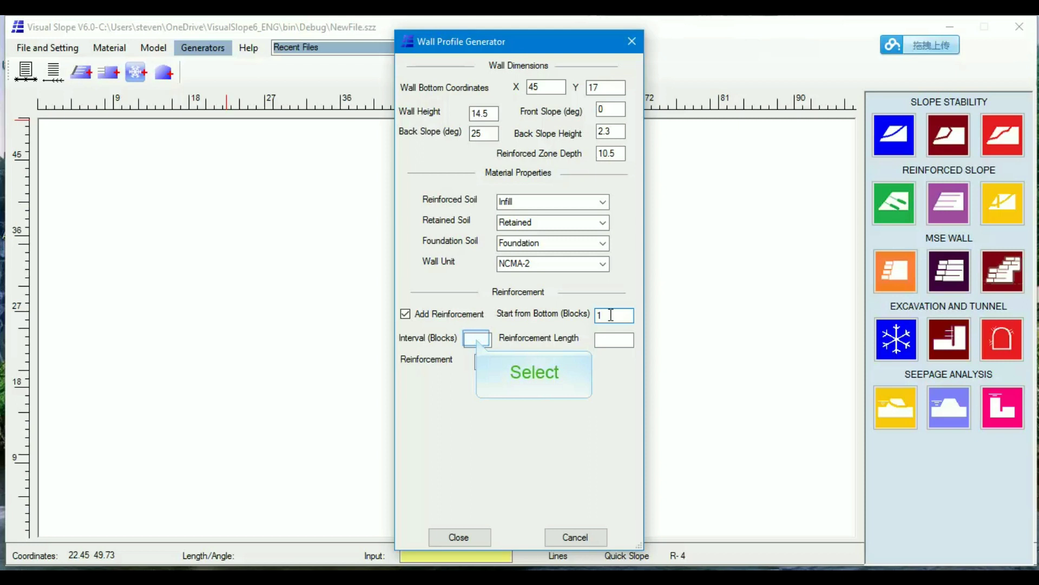
{"action": "left_click", "coordinate": [478, 340]}
{"action": "type", "text": "2"}
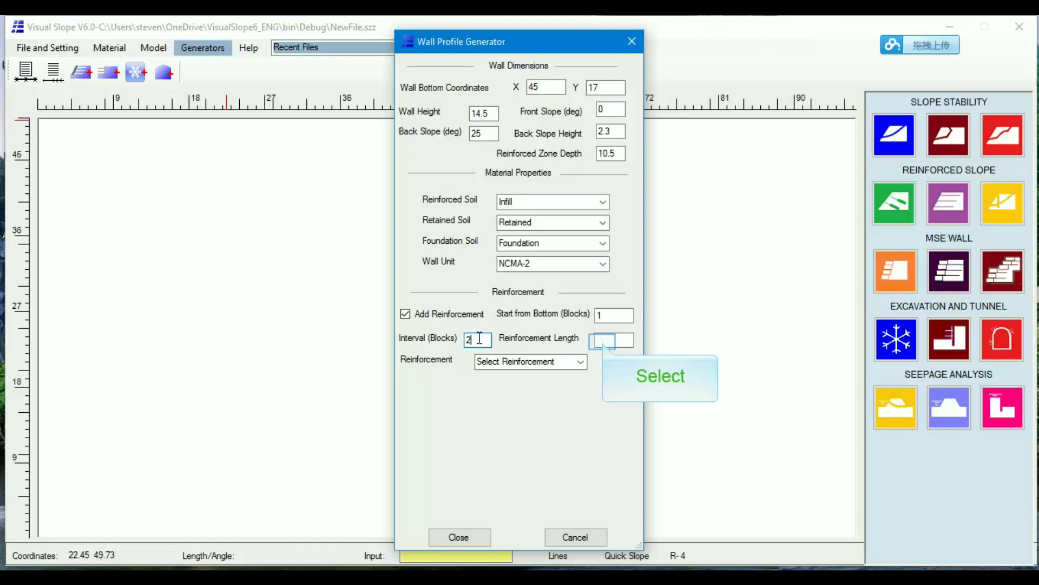
{"action": "left_click", "coordinate": [604, 341]}
{"action": "type", "text": "10.5"}
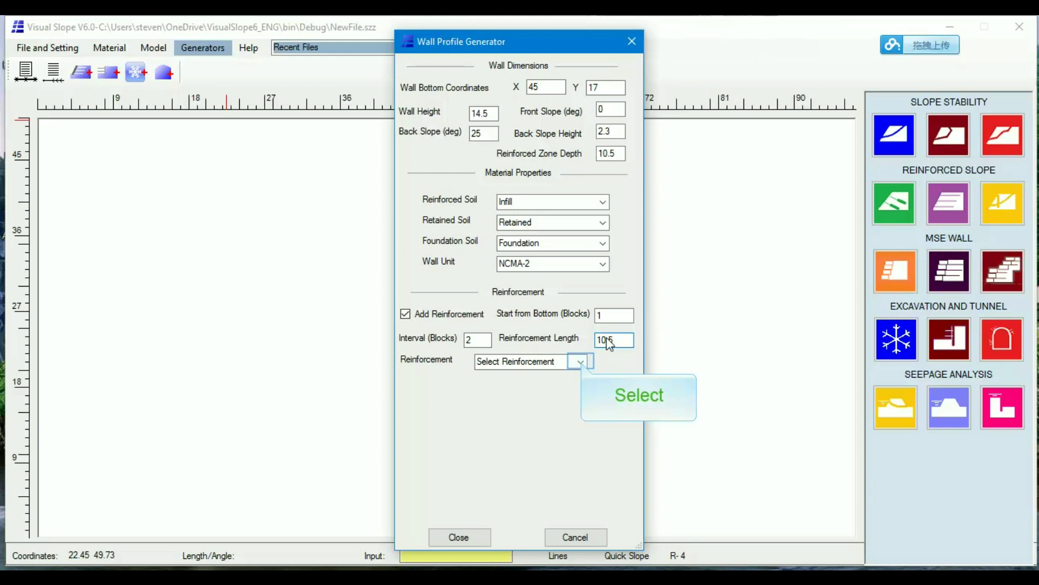
{"action": "left_click", "coordinate": [581, 361]}
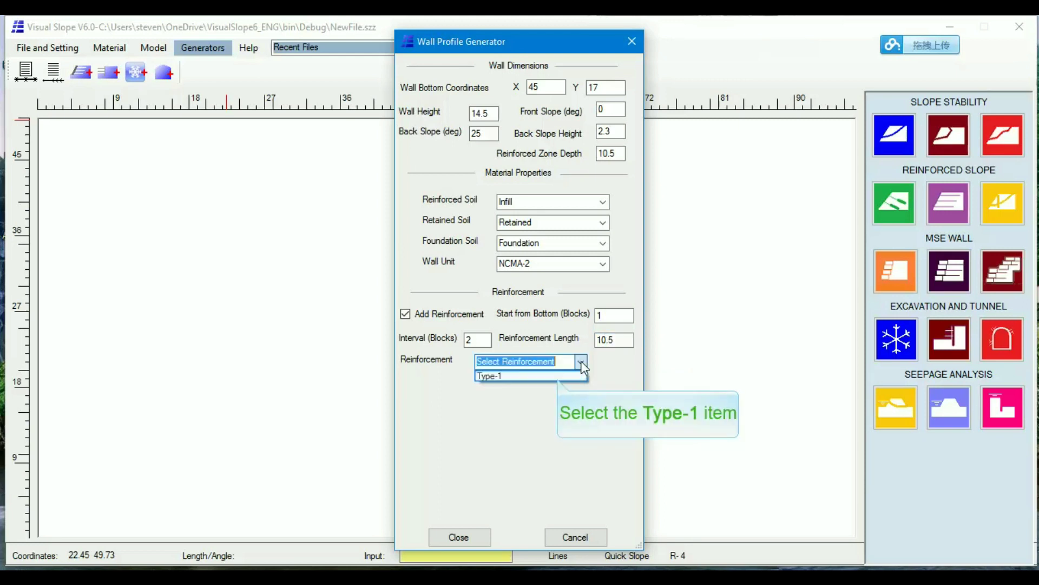
{"action": "left_click", "coordinate": [559, 378]}
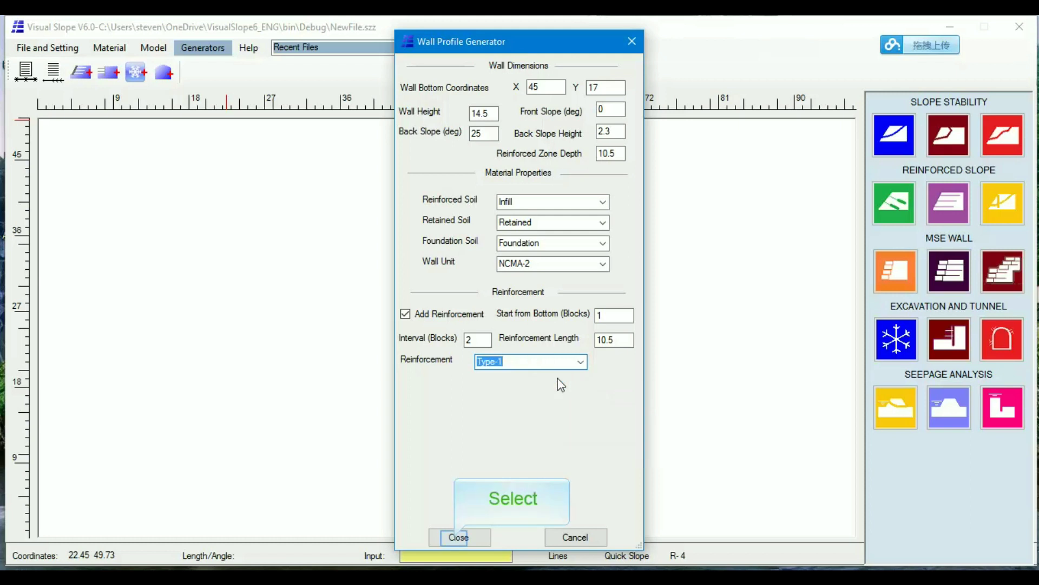
{"action": "left_click", "coordinate": [458, 537]}
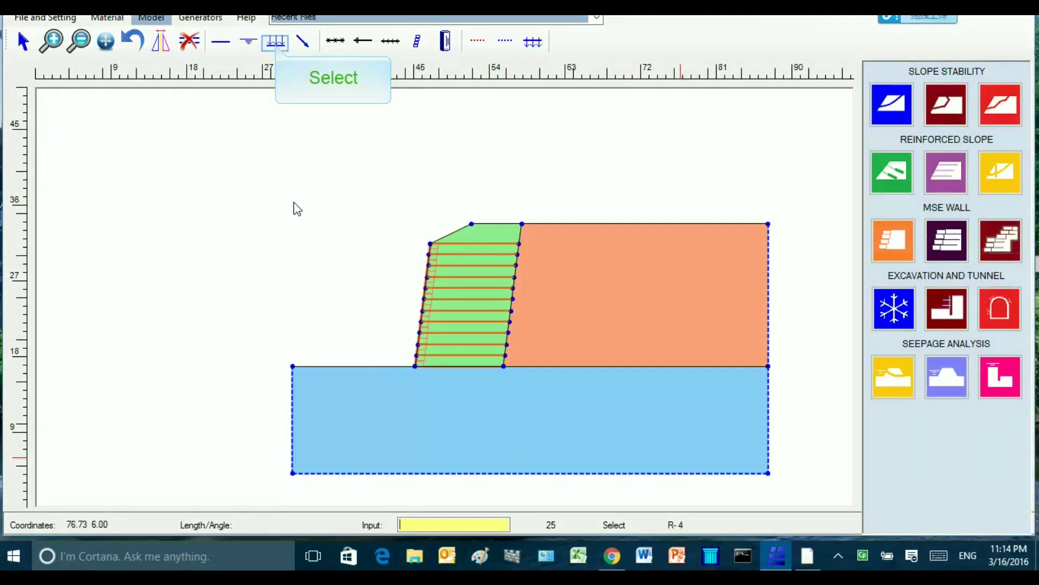
Step: Draw a distributed surcharge load from the wall crest to the right top corner and open its properties
{"action": "left_click", "coordinate": [275, 41]}
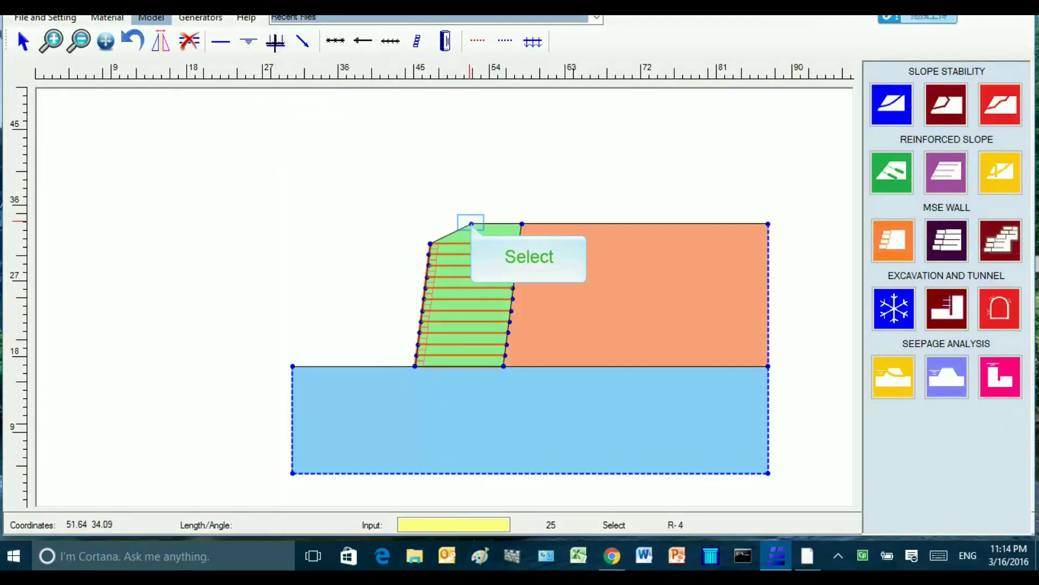
{"action": "left_click", "coordinate": [470, 222]}
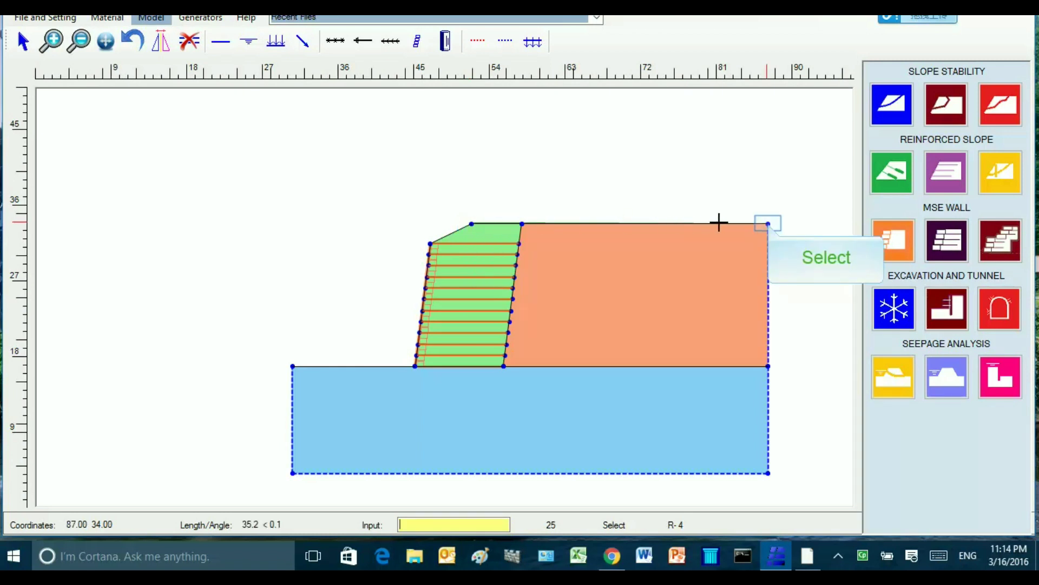
{"action": "left_click", "coordinate": [768, 223]}
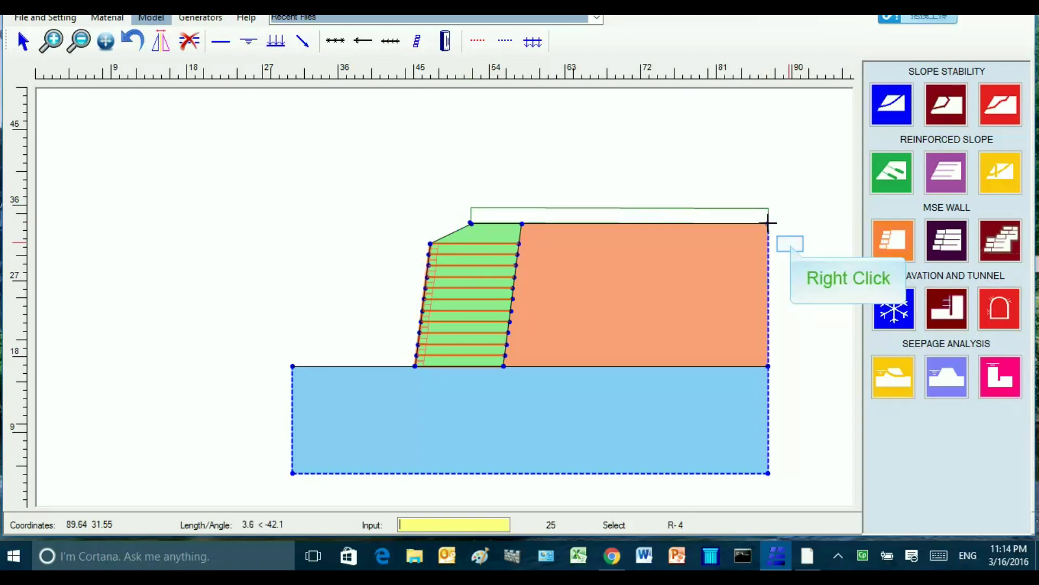
{"action": "right_click", "coordinate": [789, 242]}
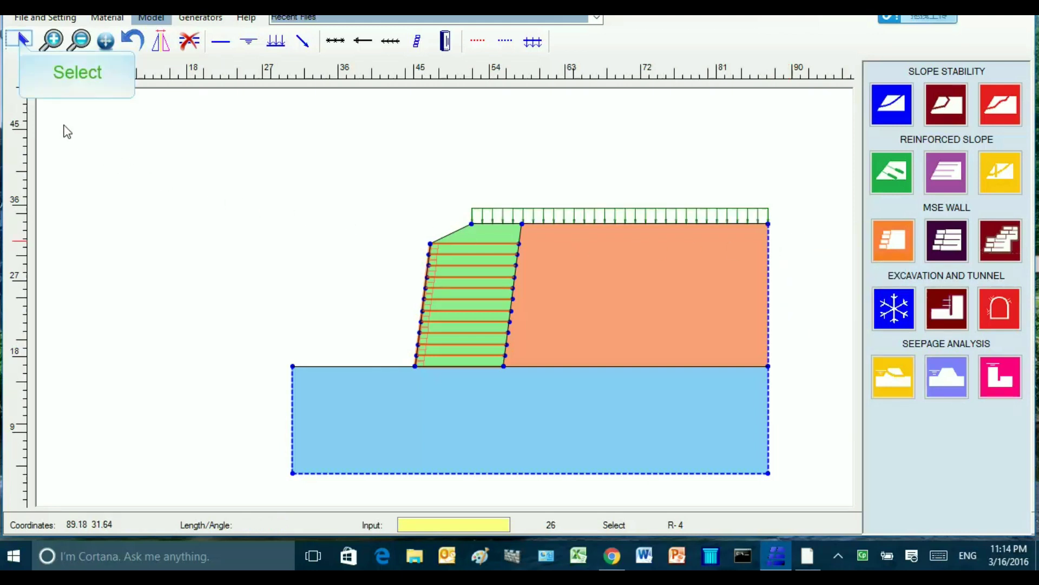
{"action": "left_click", "coordinate": [23, 43]}
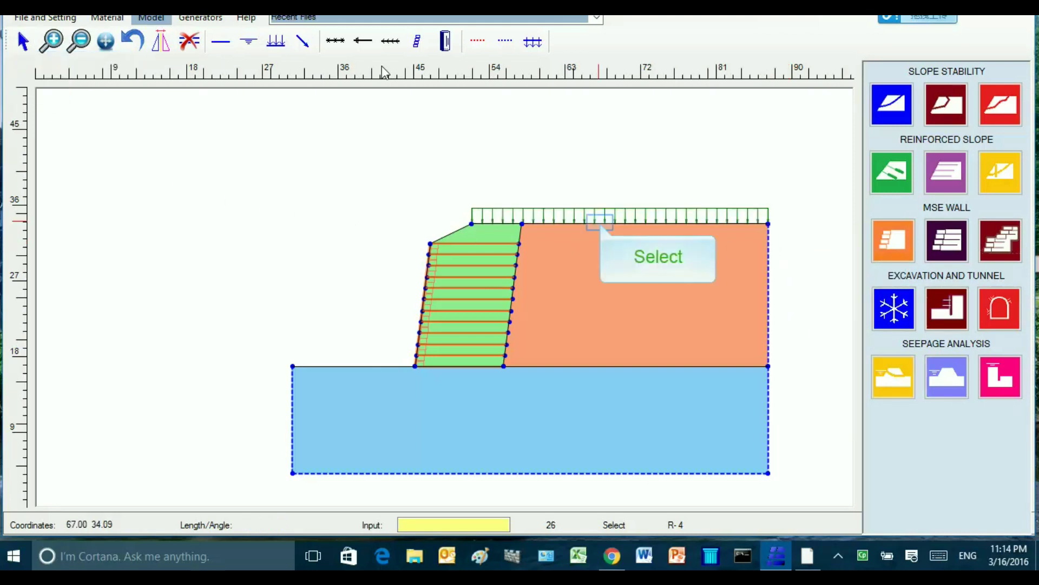
{"action": "left_click", "coordinate": [602, 224]}
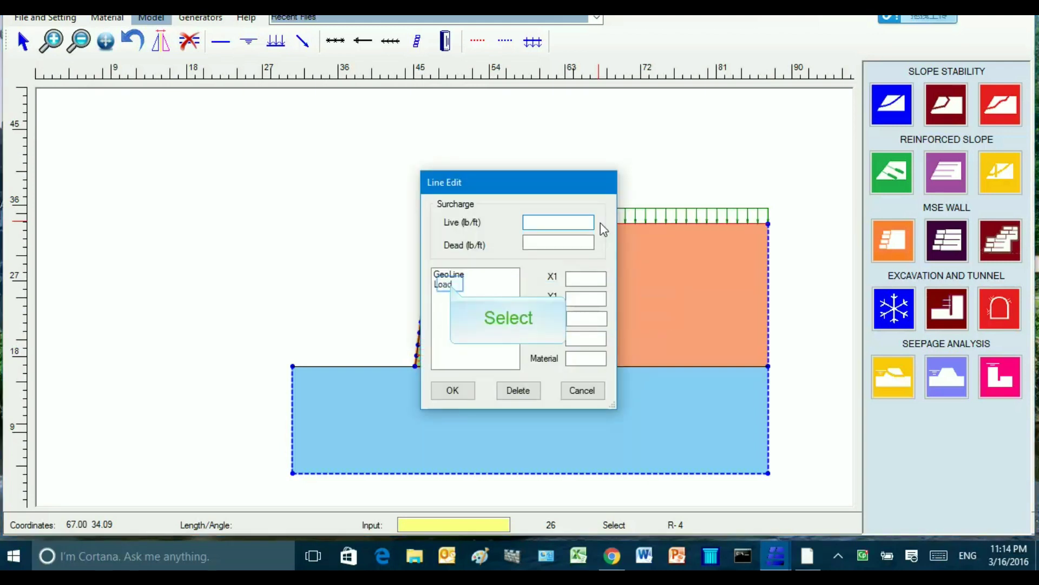
Step: Edit the surcharge load line to carry a 250 lb/ft live load with 0 dead load
{"action": "left_click", "coordinate": [452, 285]}
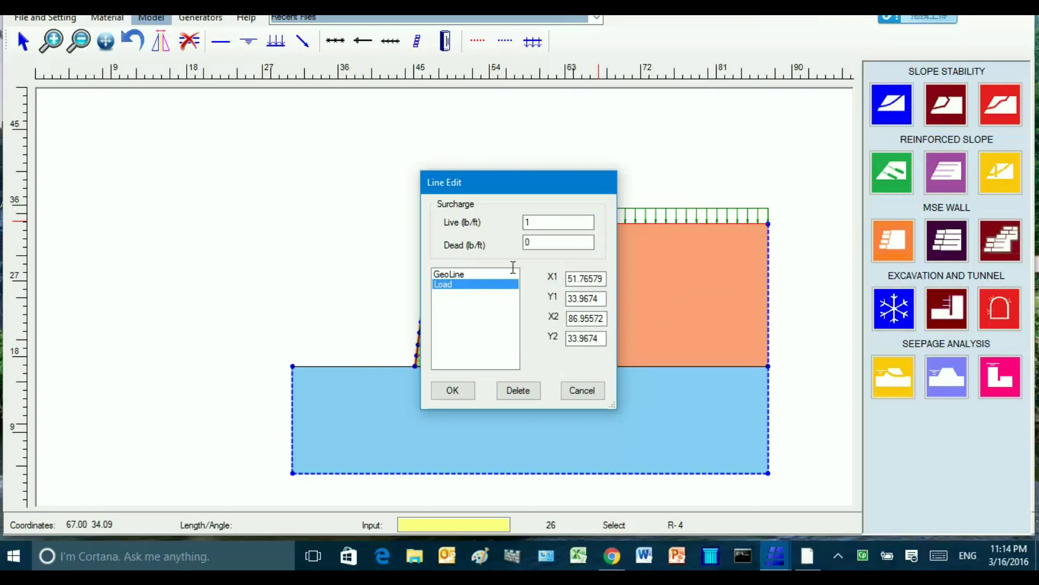
{"action": "double_click", "coordinate": [528, 223]}
{"action": "type", "text": "250"}
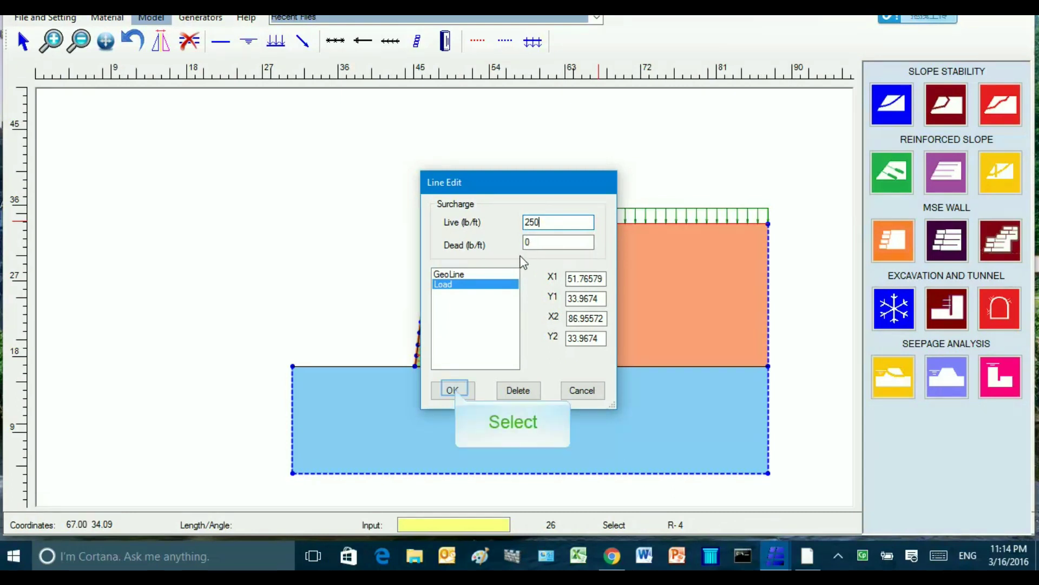
{"action": "left_click", "coordinate": [454, 389]}
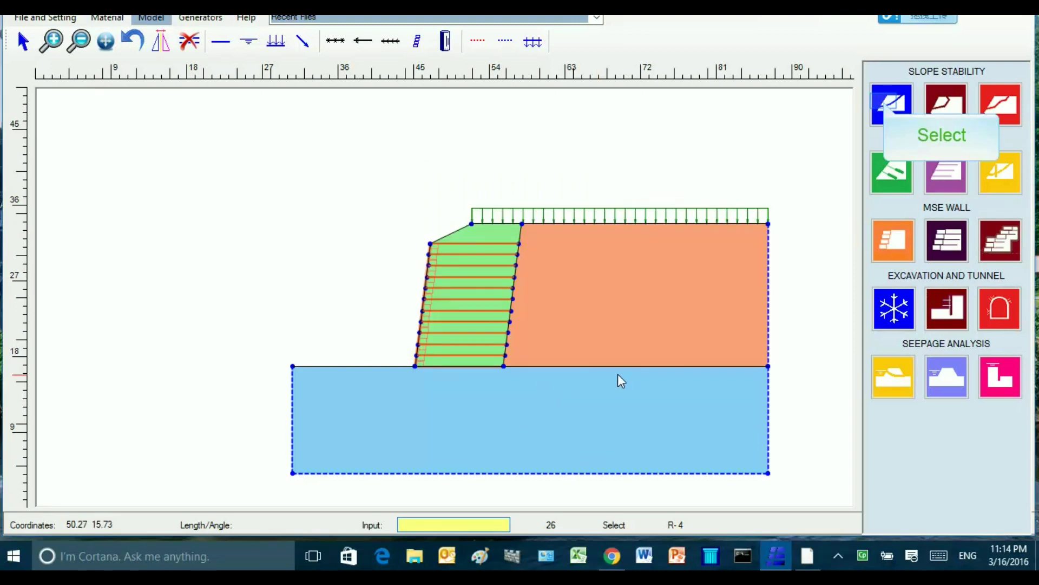
Step: Set the circular search initiation limits 35.45454–45.89772 on the ground and the wall face
{"action": "left_click", "coordinate": [894, 103]}
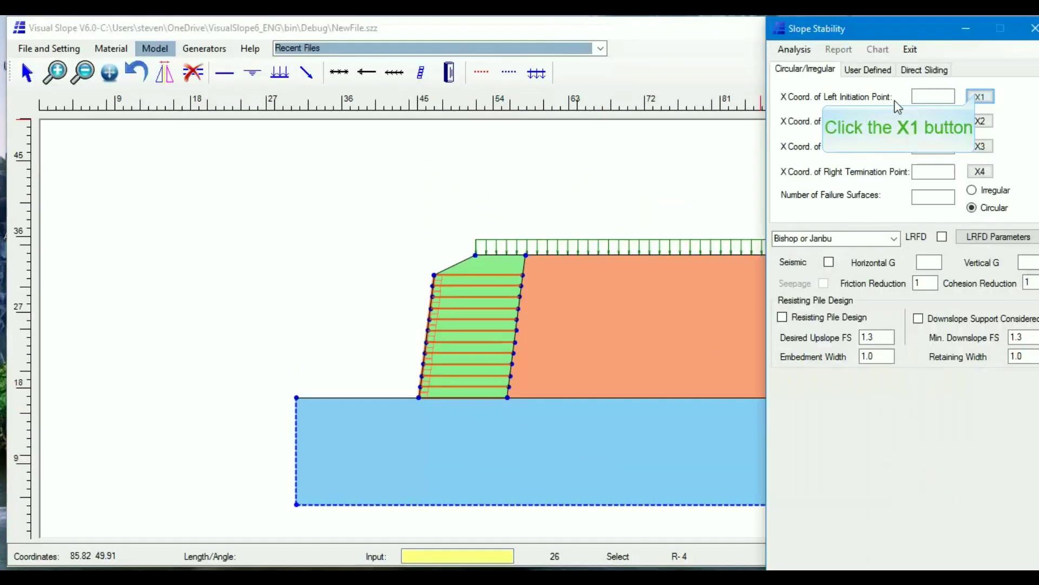
{"action": "left_click", "coordinate": [978, 95]}
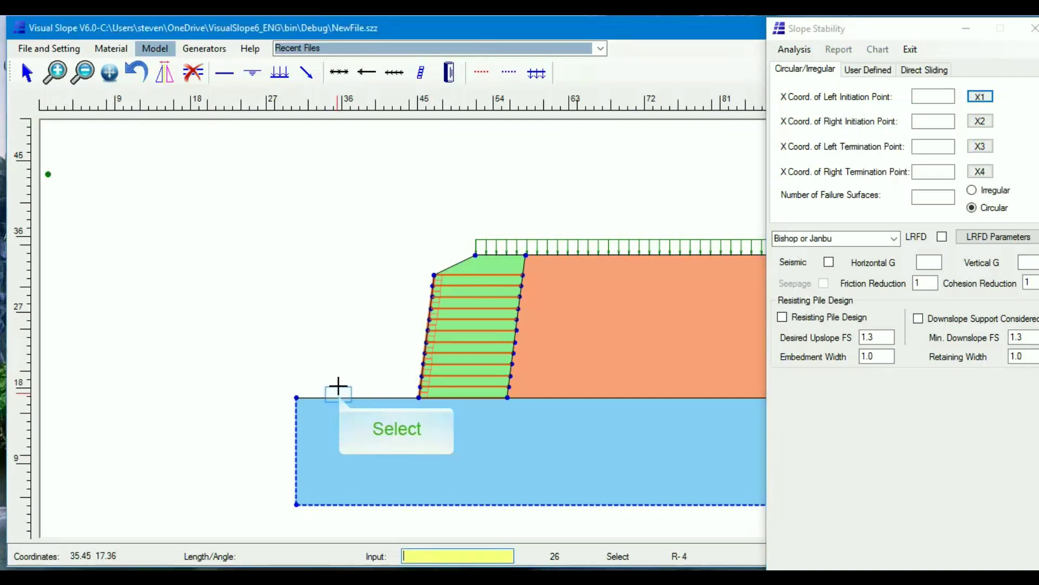
{"action": "left_click", "coordinate": [338, 398]}
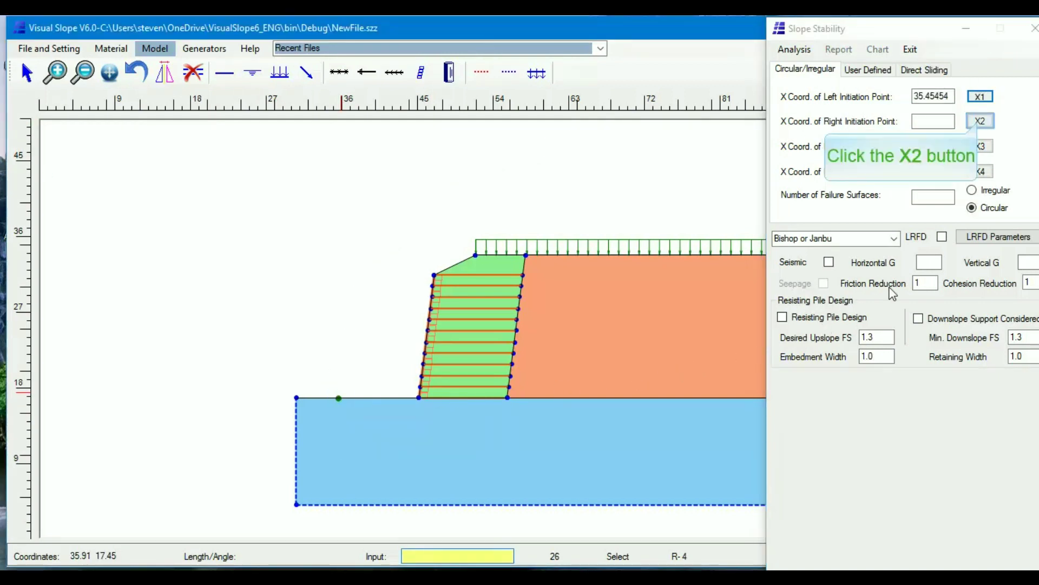
{"action": "left_click", "coordinate": [977, 121]}
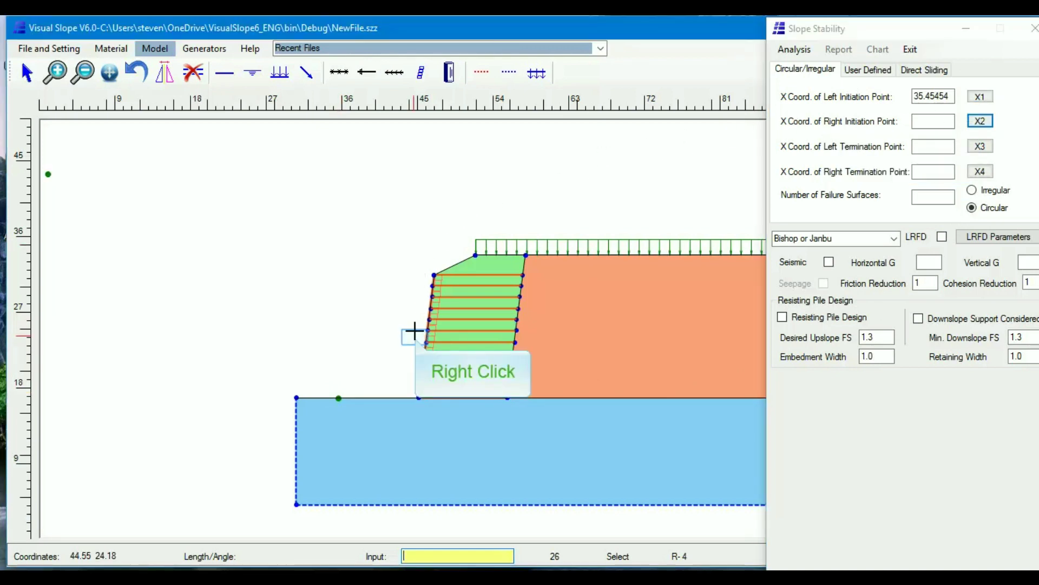
{"action": "right_click", "coordinate": [426, 336]}
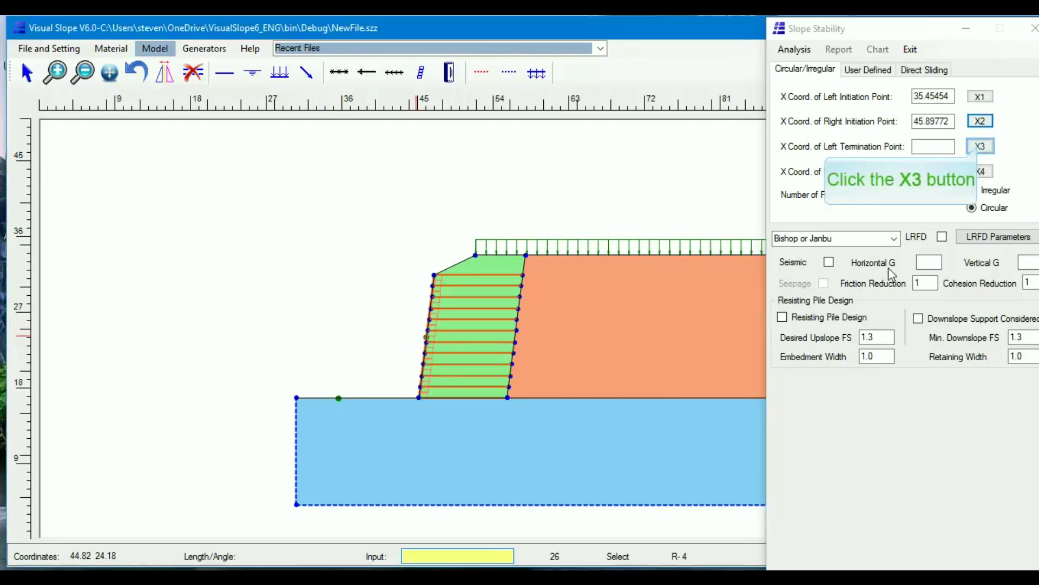
Step: Set termination limits 50.09091–70.09091 on the crest and top surface, with 500 failure surfaces
{"action": "left_click", "coordinate": [978, 148]}
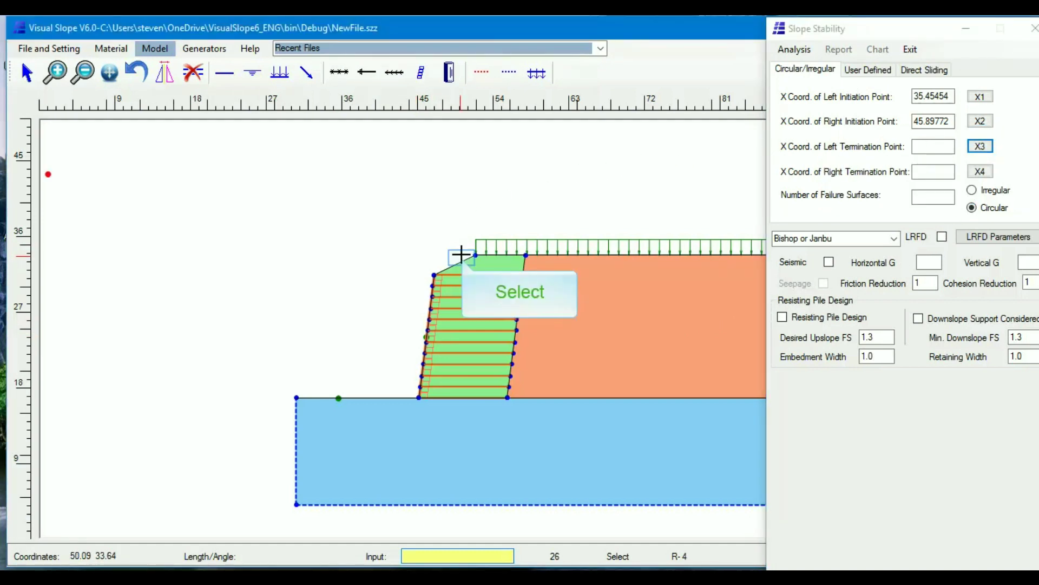
{"action": "left_click", "coordinate": [462, 261]}
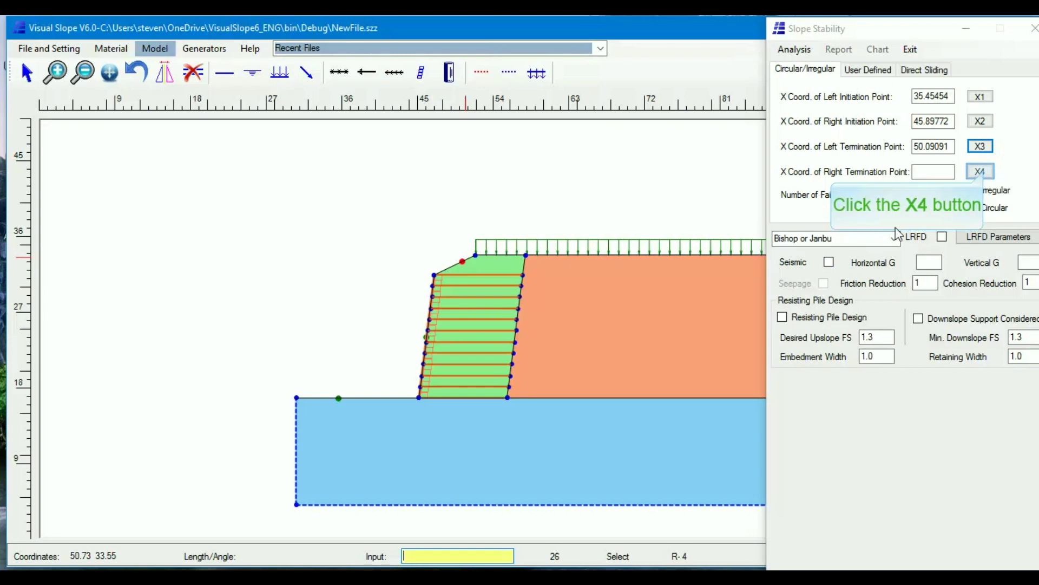
{"action": "left_click", "coordinate": [982, 171]}
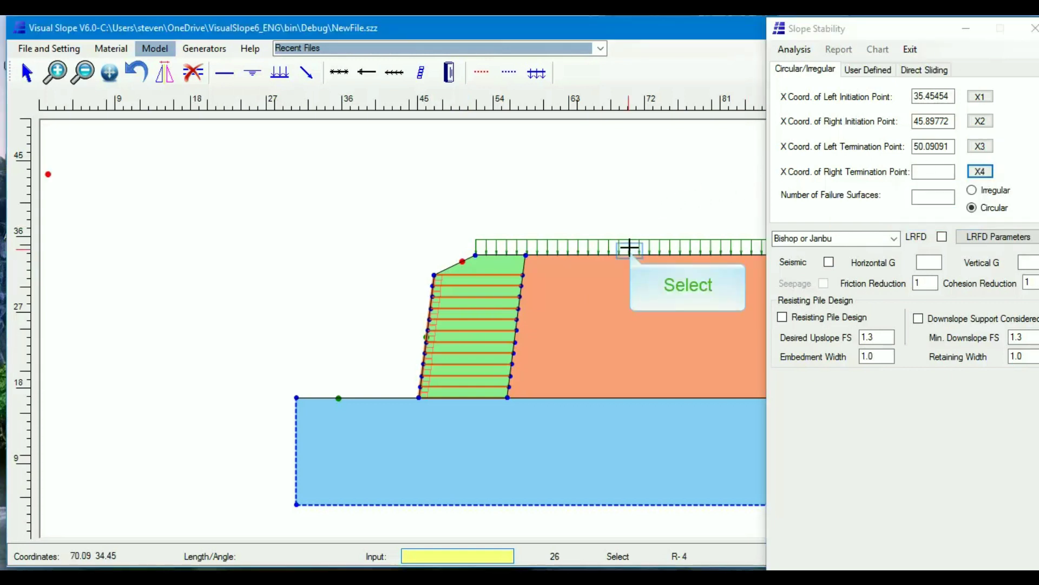
{"action": "left_click", "coordinate": [630, 249]}
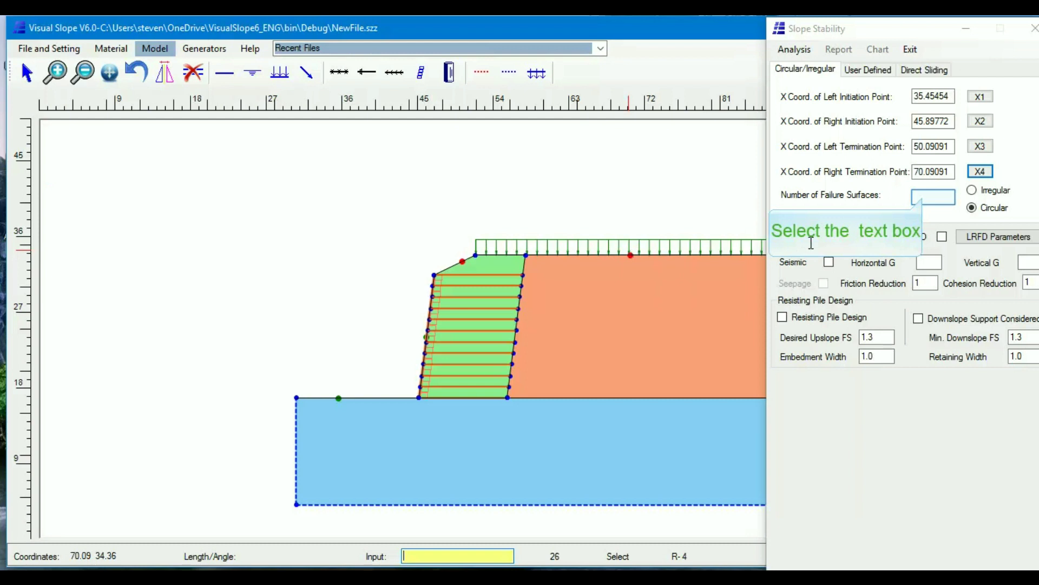
{"action": "left_click", "coordinate": [925, 197]}
{"action": "type", "text": "500"}
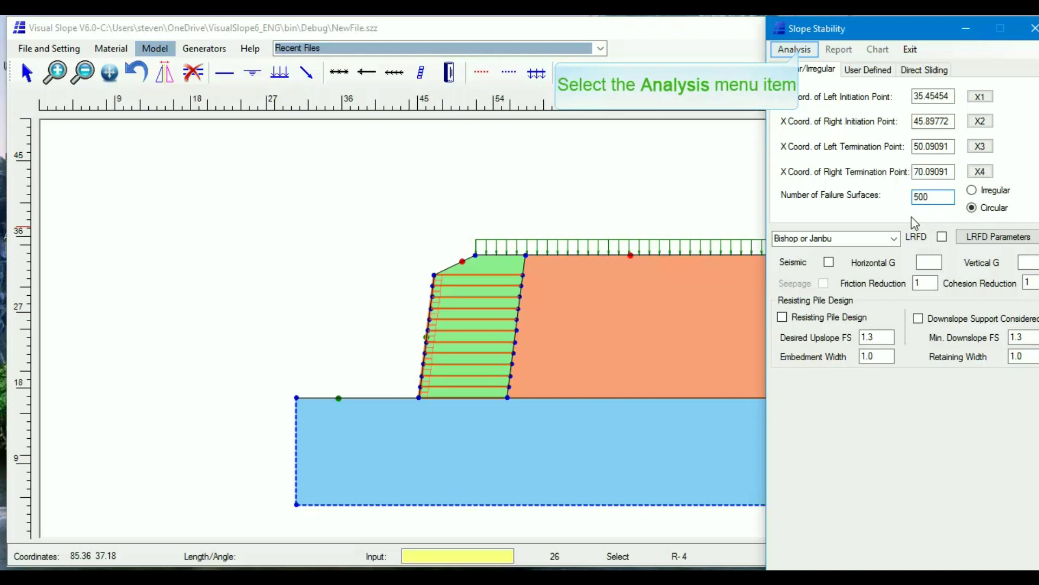
Step: Run the circular stability analysis and display the critical failure circle with FS 1.450
{"action": "left_click", "coordinate": [801, 51]}
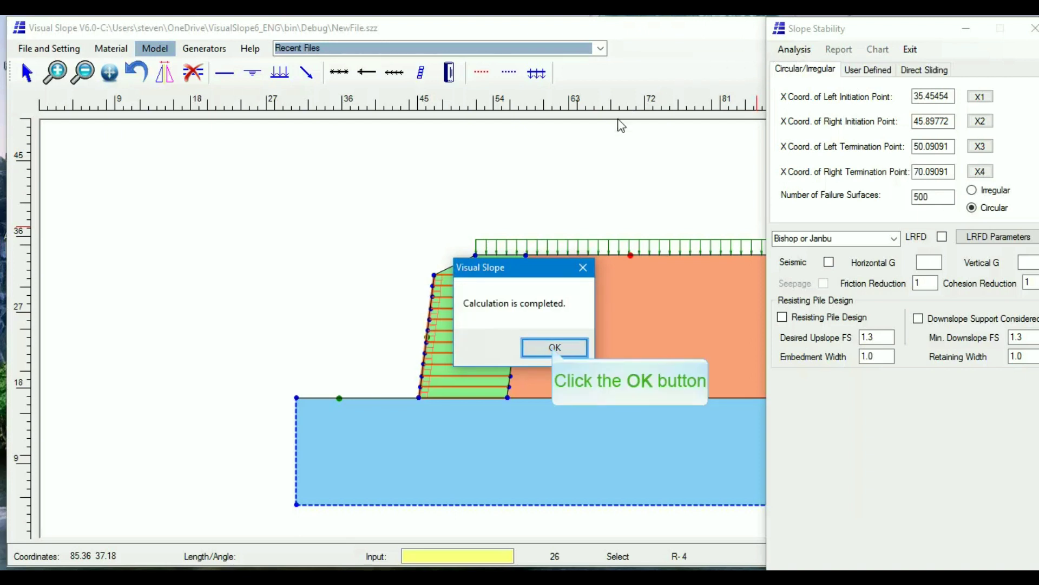
{"action": "left_click", "coordinate": [555, 347]}
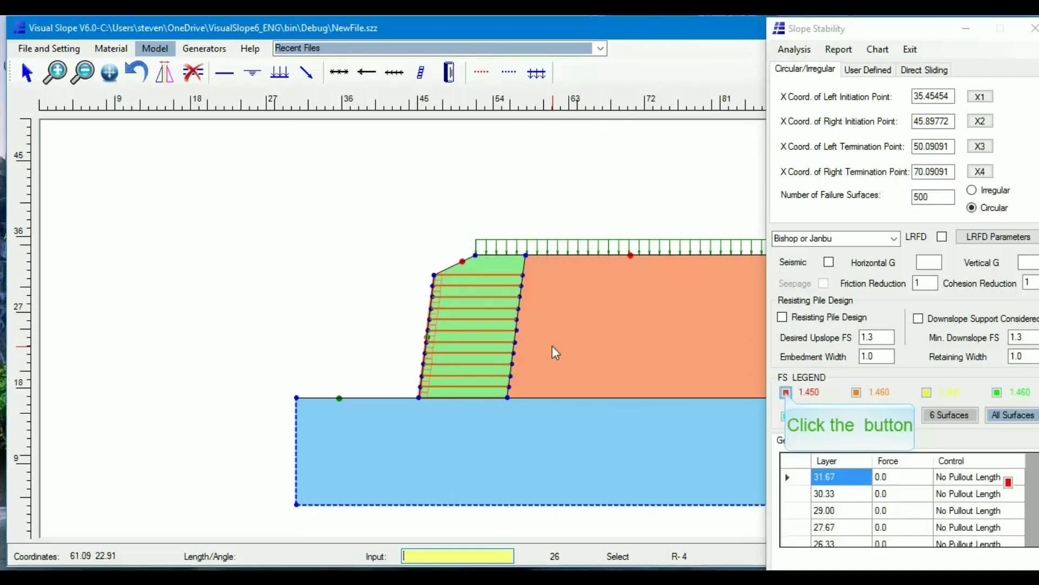
{"action": "left_click", "coordinate": [786, 393]}
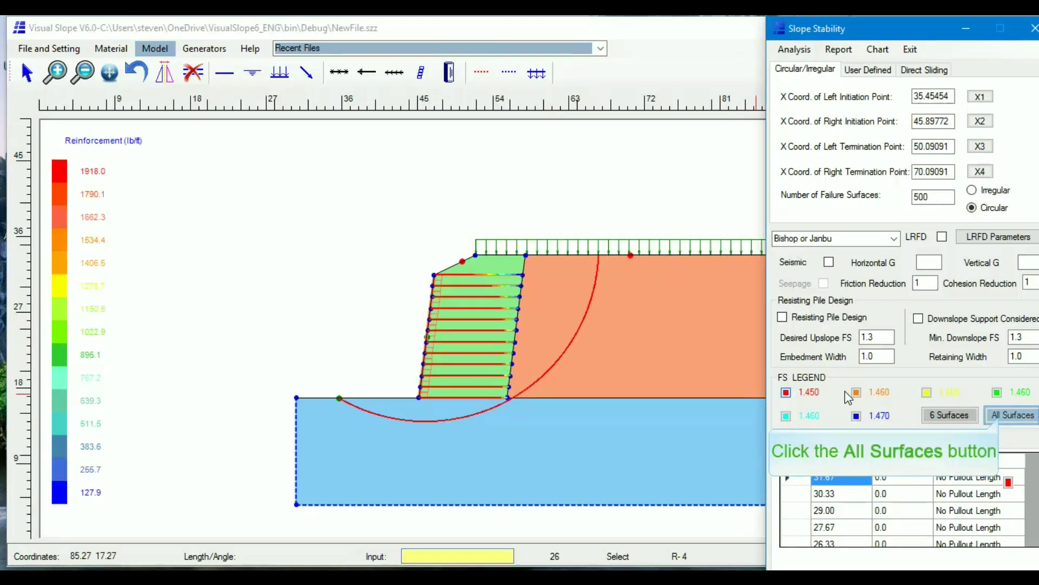
Step: Show all failure surfaces with FS 1.45 to 9, then close the slope stability results
{"action": "left_click", "coordinate": [1001, 417]}
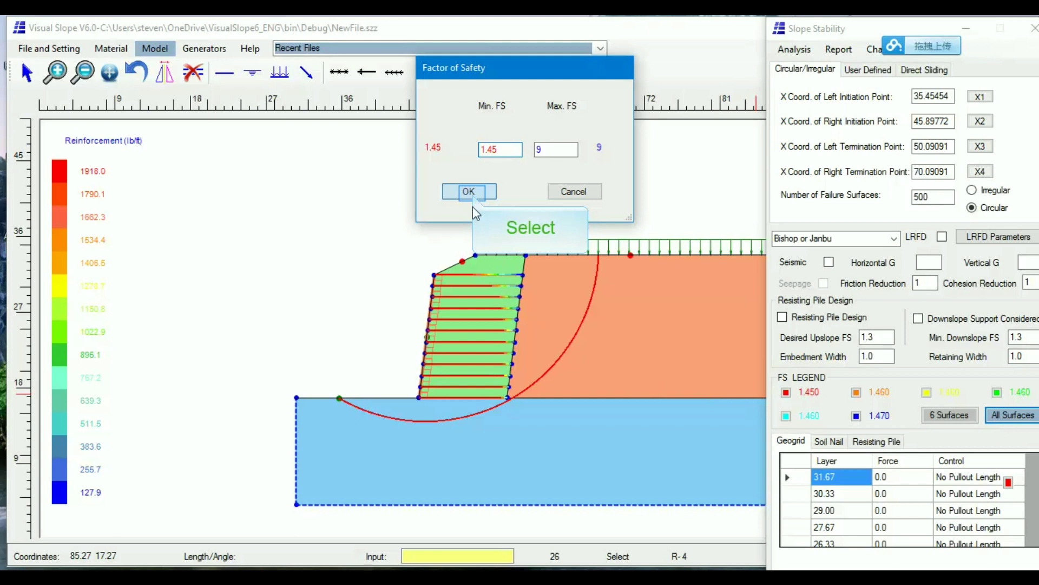
{"action": "left_click", "coordinate": [470, 192]}
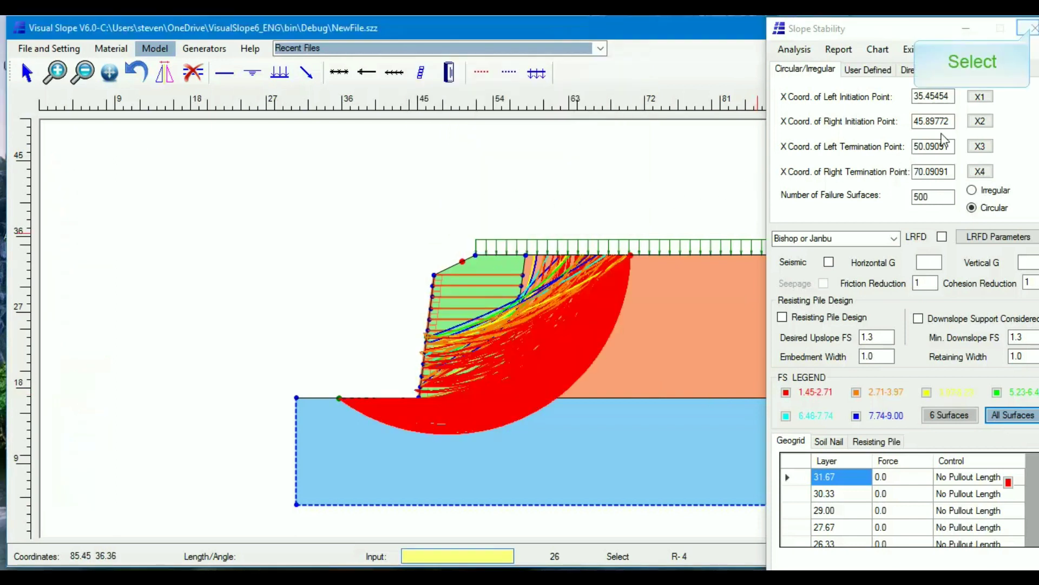
{"action": "left_click", "coordinate": [1032, 28]}
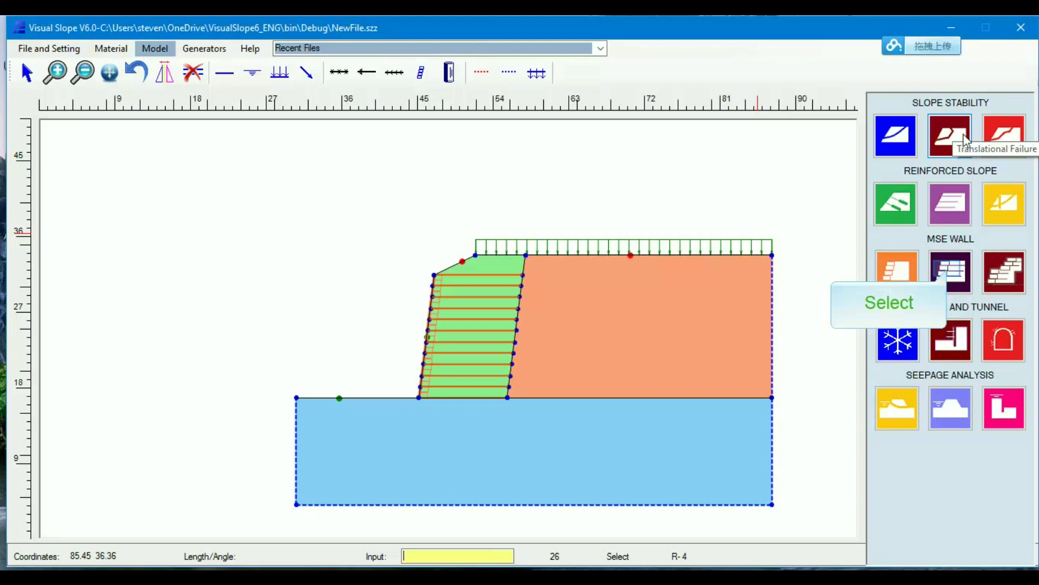
Step: Analyse Wall 1 (17.0 to 31.7) by NCMA for FS sliding 2.61, overturning 4.90, bearing 7.16, and show the report
{"action": "left_click", "coordinate": [951, 272]}
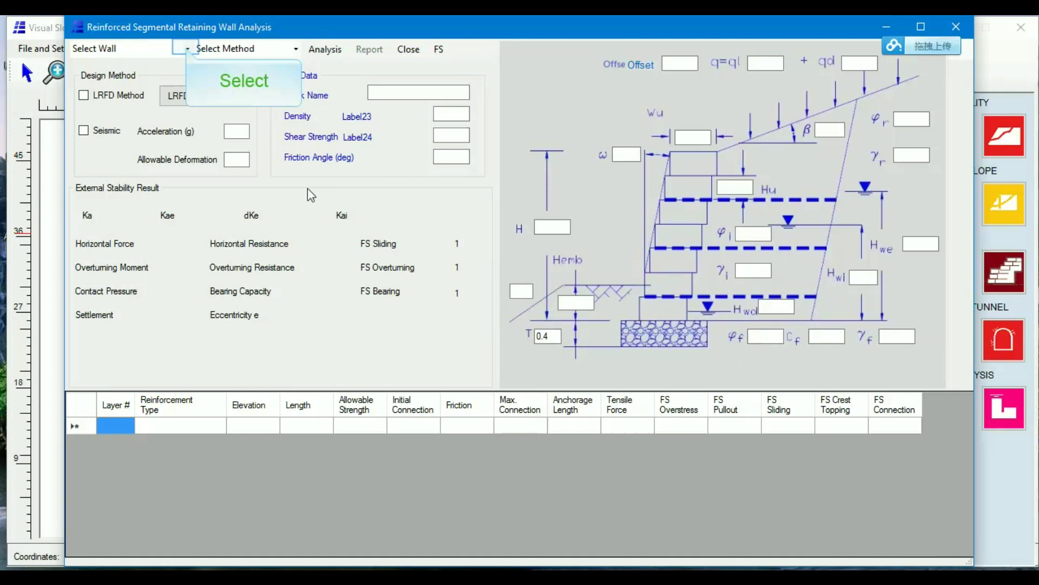
{"action": "left_click", "coordinate": [188, 50]}
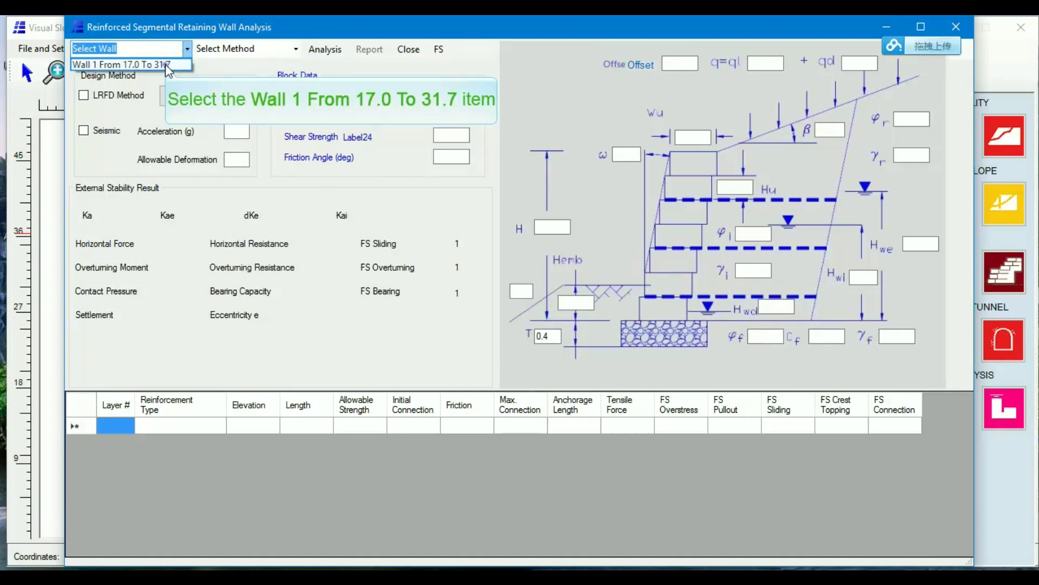
{"action": "left_click", "coordinate": [167, 64]}
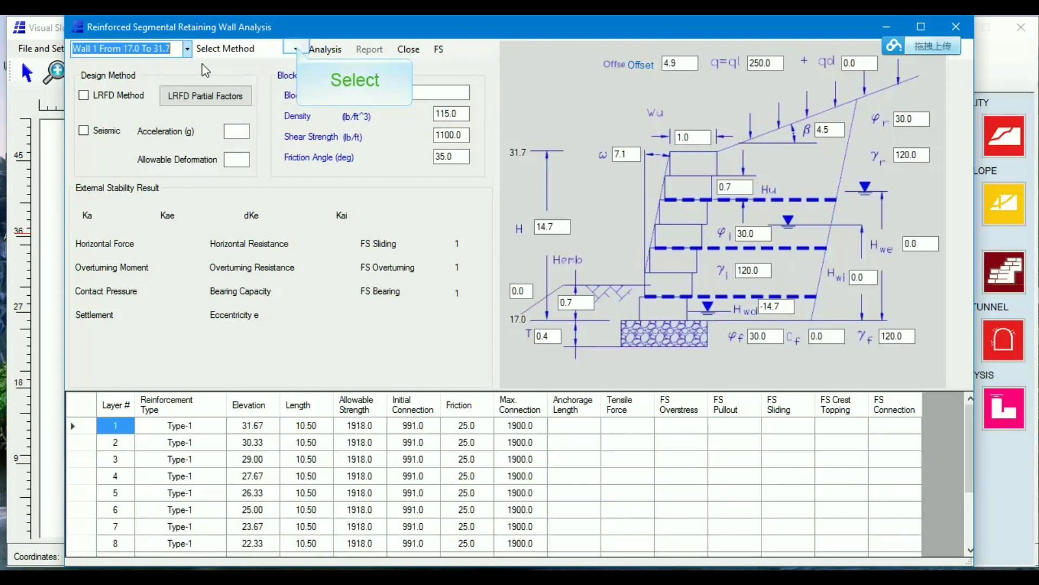
{"action": "left_click", "coordinate": [296, 49]}
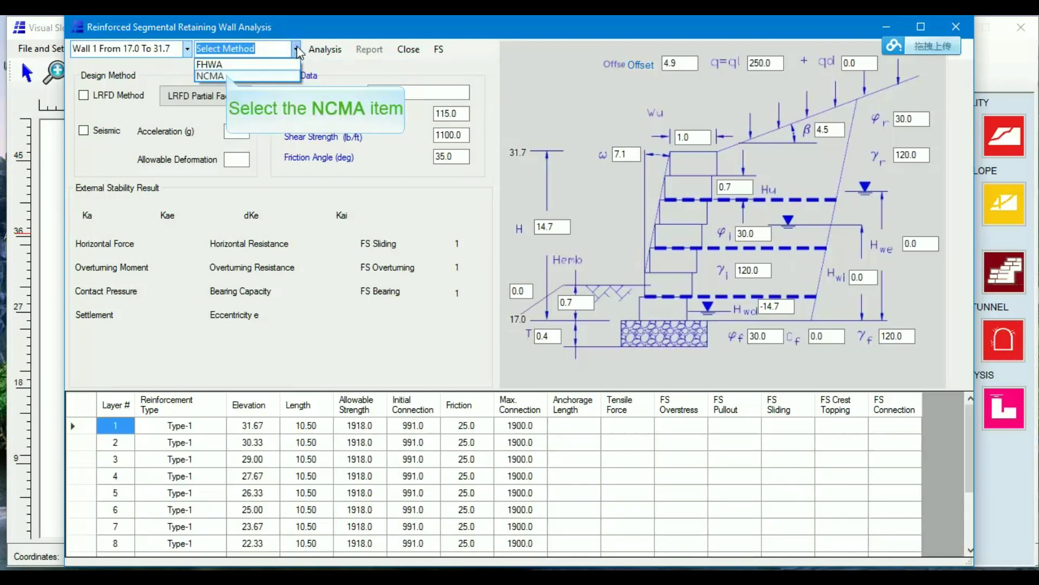
{"action": "left_click", "coordinate": [230, 76]}
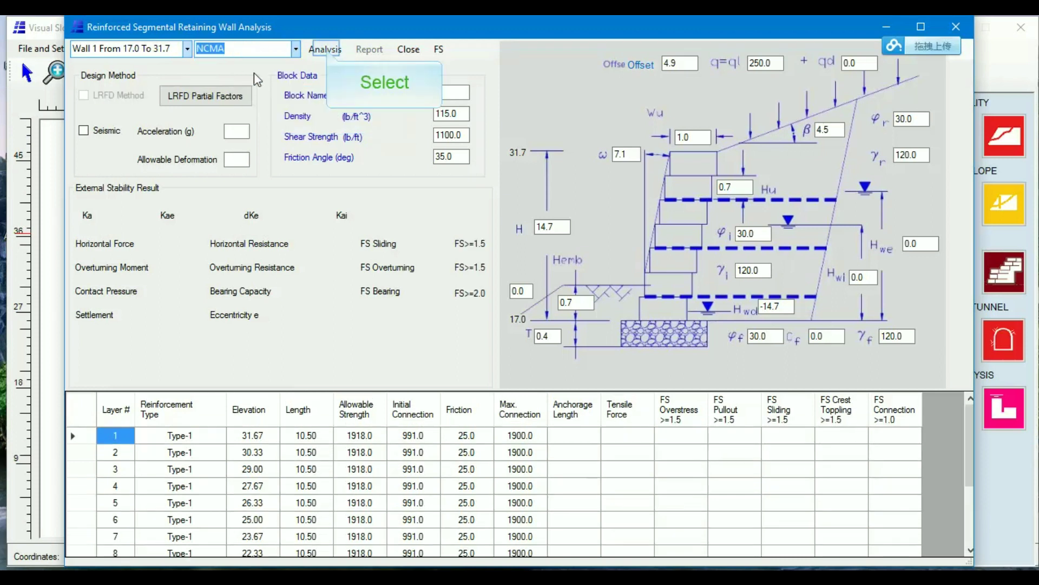
{"action": "left_click", "coordinate": [327, 50]}
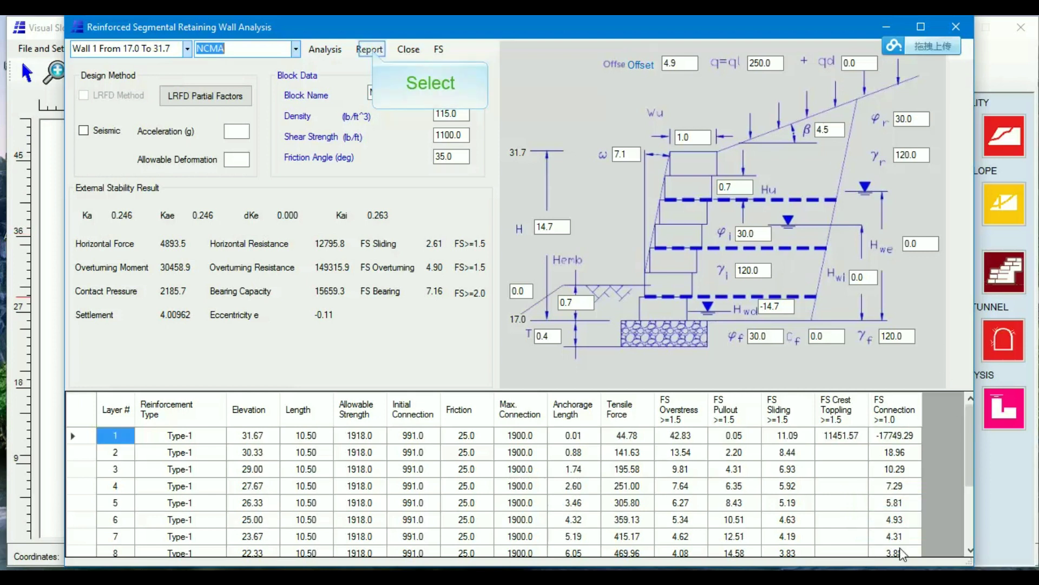
{"action": "left_click", "coordinate": [370, 50]}
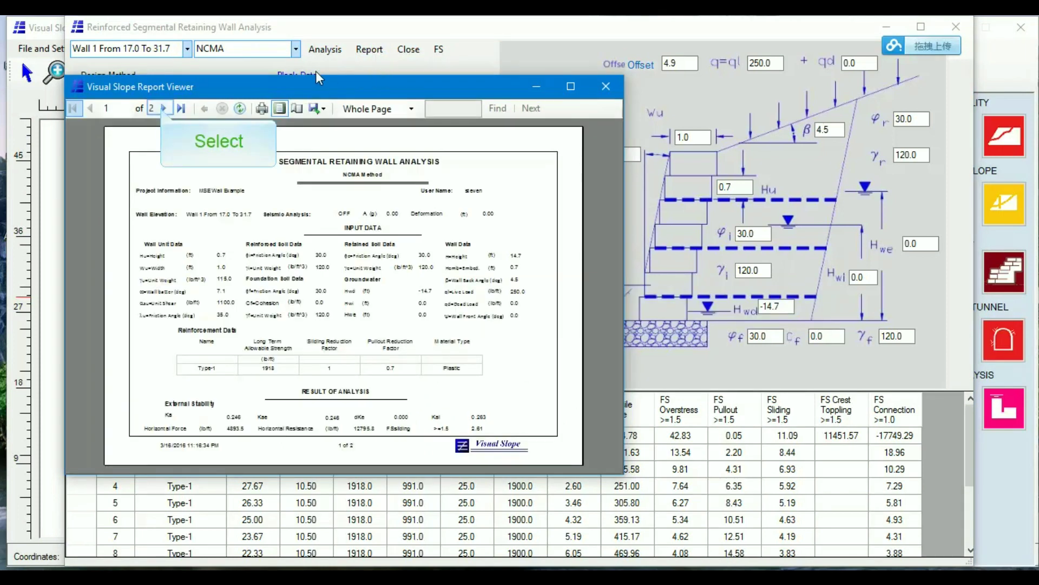
Step: Page to the internal-stability table on report page 2, then close the report
{"action": "left_click", "coordinate": [164, 109]}
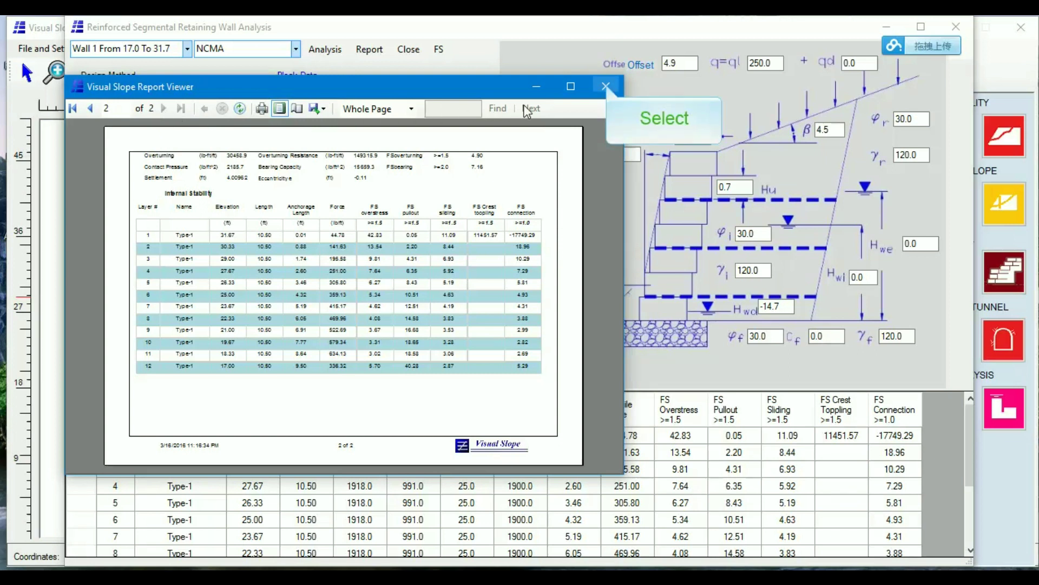
{"action": "left_click", "coordinate": [606, 87]}
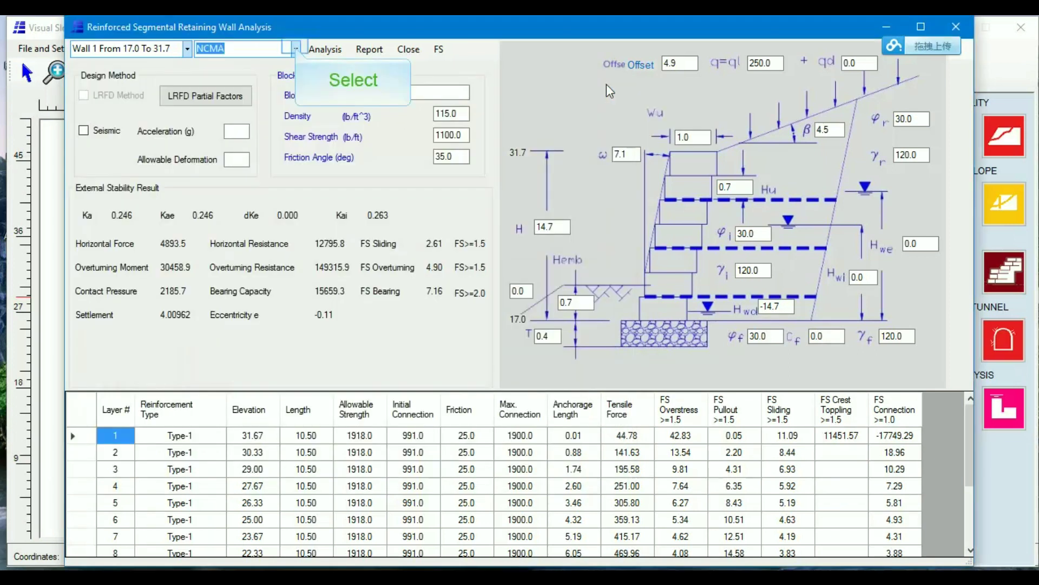
Step: Rerun the wall check with FHWA and LRFD, giving CDR sliding 1.19, overturning 1.93, bearing 0.60, then close it
{"action": "left_click", "coordinate": [296, 49]}
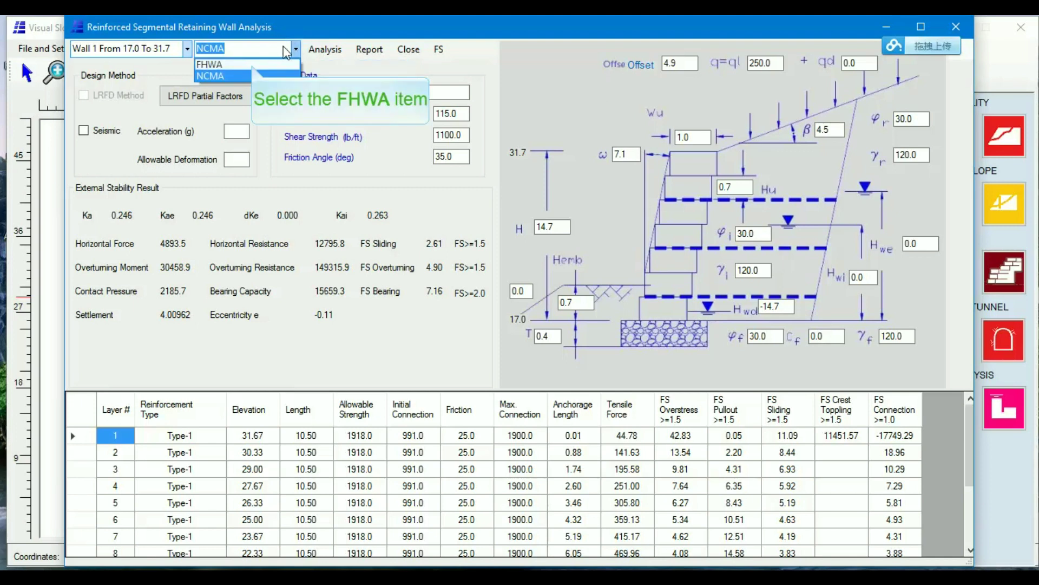
{"action": "left_click", "coordinate": [252, 64]}
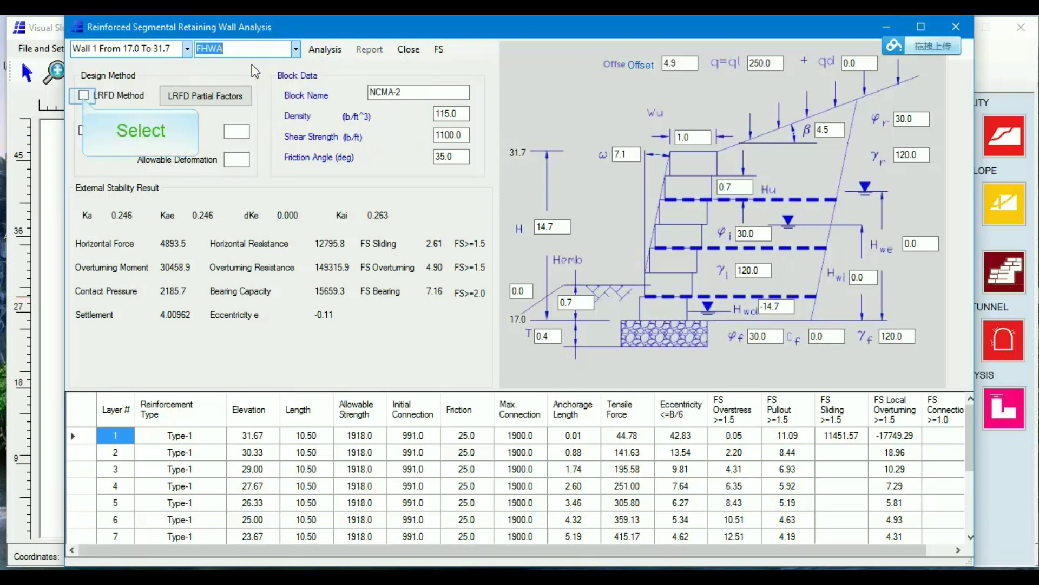
{"action": "left_click", "coordinate": [84, 96]}
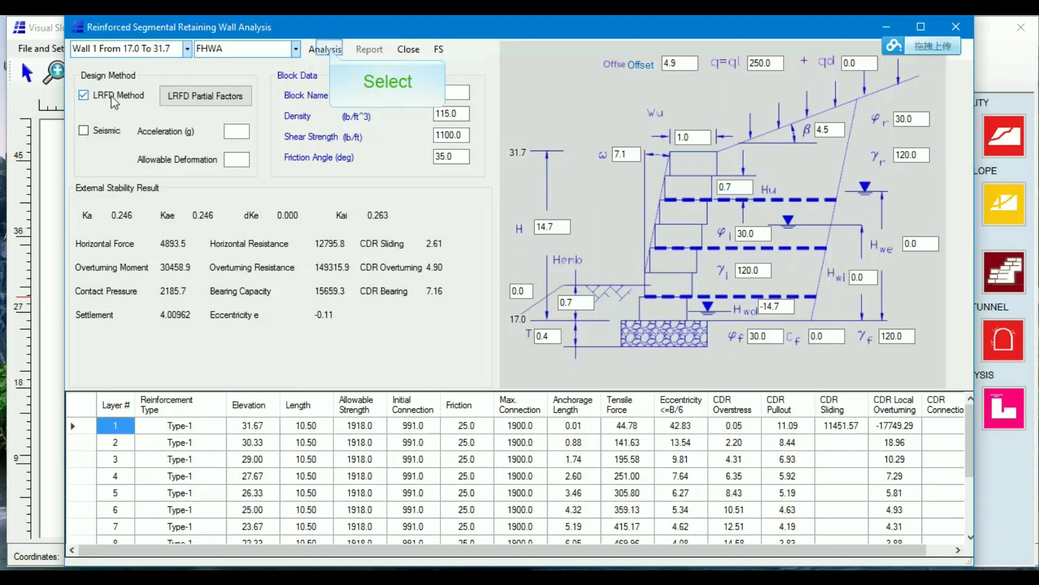
{"action": "left_click", "coordinate": [331, 54]}
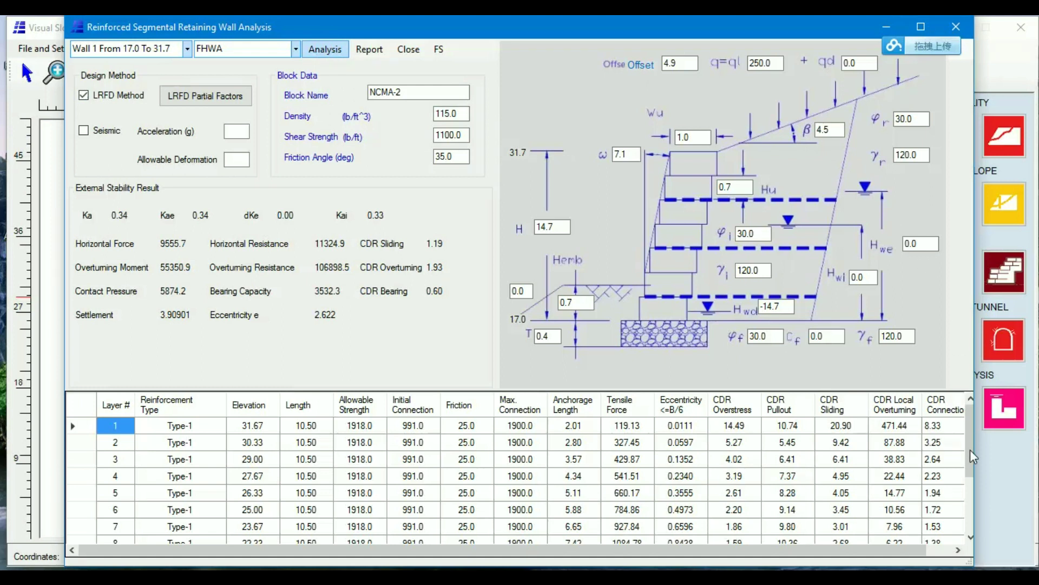
{"action": "left_click_drag", "start_coordinate": [972, 456], "coordinate": [975, 516]}
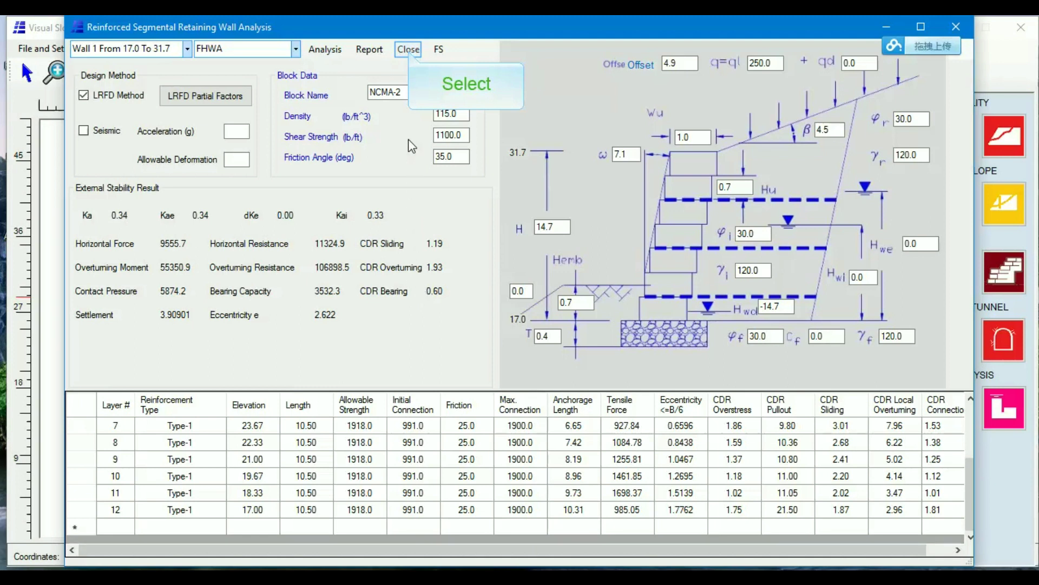
{"action": "left_click", "coordinate": [408, 49]}
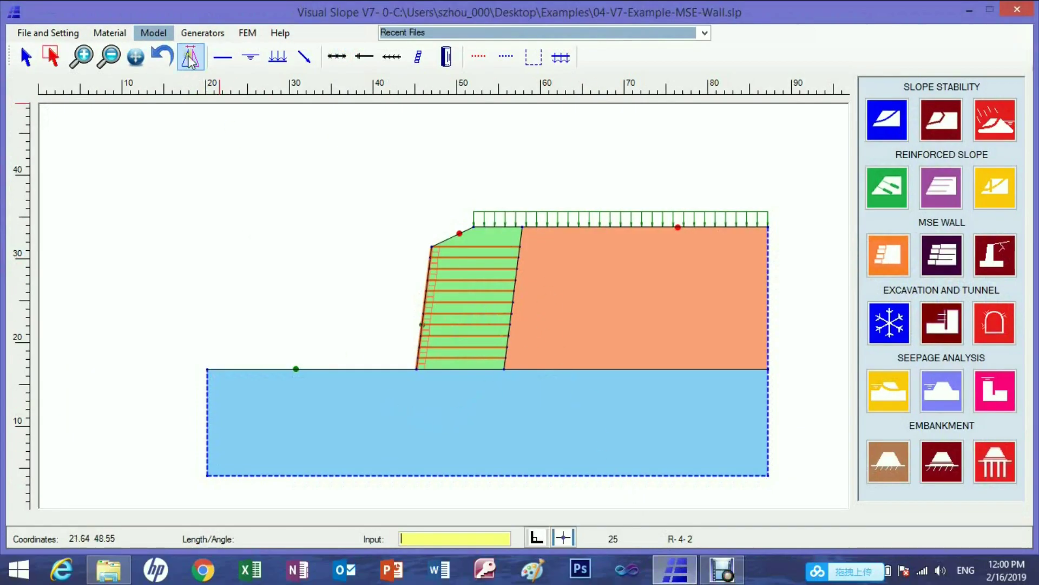
Step: Generate a Basic Mesh of triangular finite elements across all soils of the MSE wall model
{"action": "left_click", "coordinate": [238, 39]}
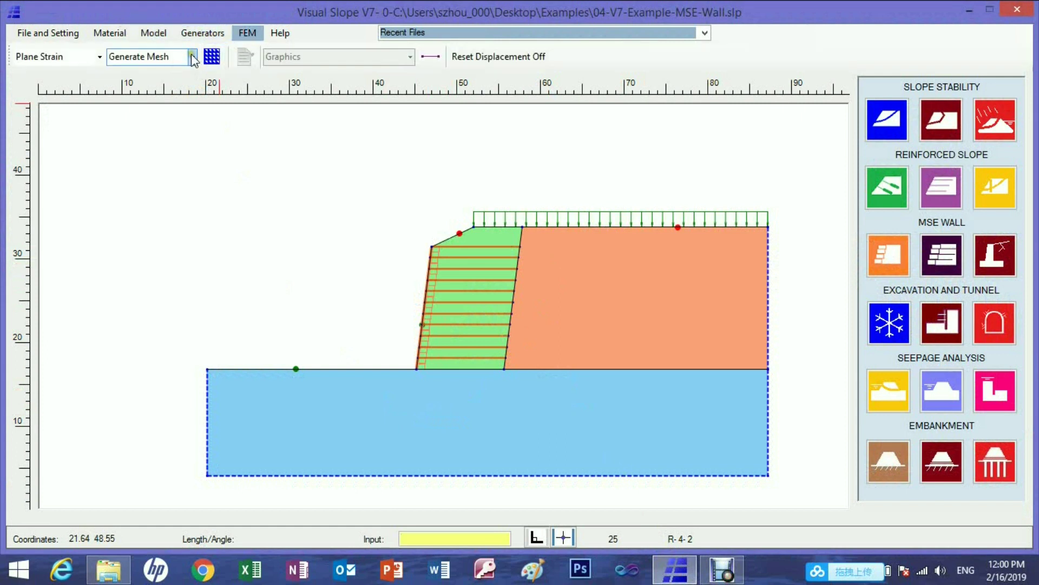
{"action": "left_click", "coordinate": [190, 54]}
{"action": "left_click", "coordinate": [170, 73]}
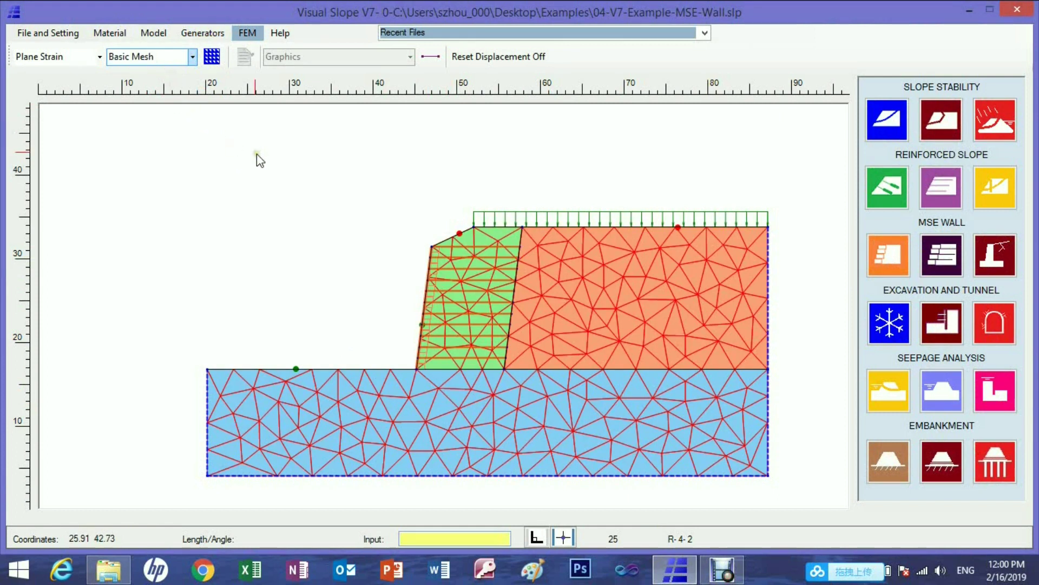
{"action": "left_click", "coordinate": [208, 35]}
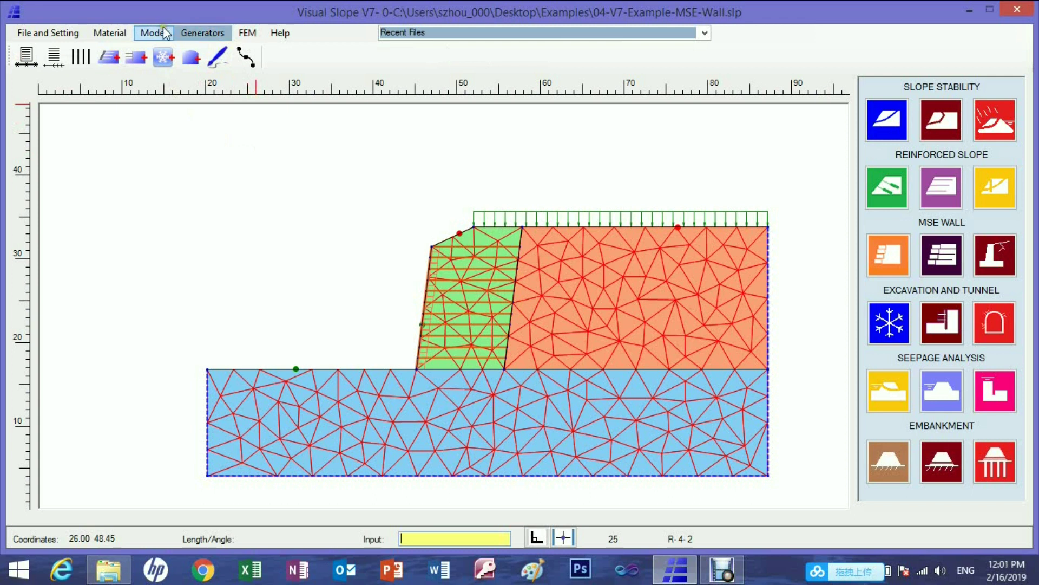
Step: Box-select the reinforced infill zone's lines and deactivate them
{"action": "left_click", "coordinate": [154, 33]}
{"action": "left_click", "coordinate": [50, 57]}
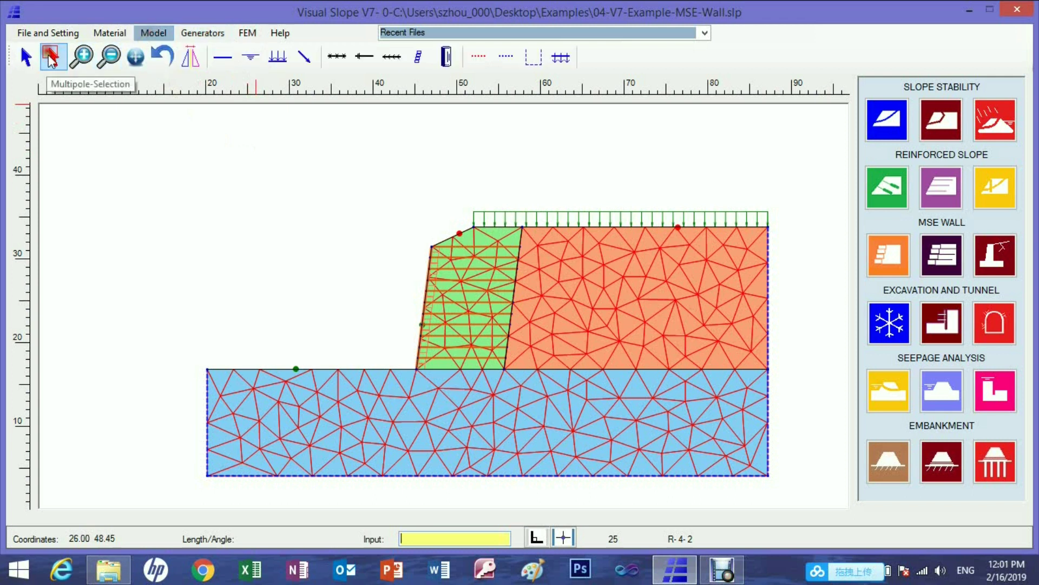
{"action": "left_click_drag", "start_coordinate": [384, 189], "coordinate": [497, 362]}
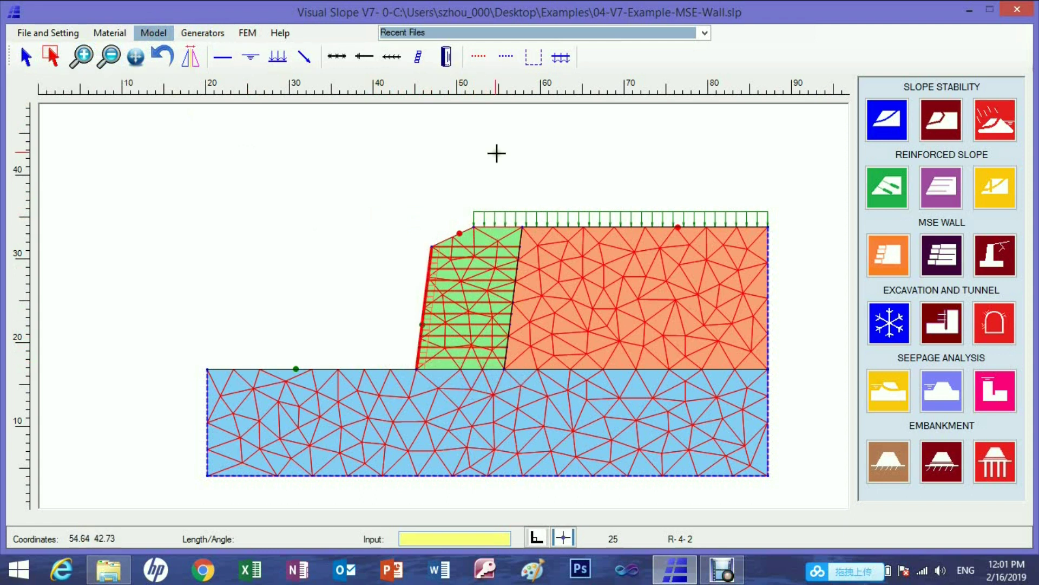
{"action": "right_click", "coordinate": [500, 151]}
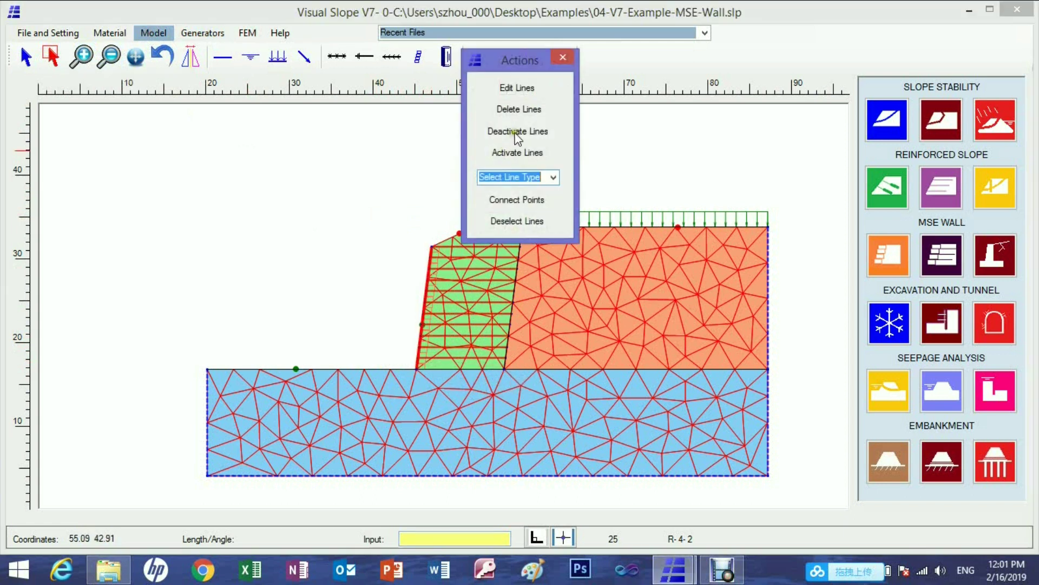
{"action": "left_click", "coordinate": [517, 132]}
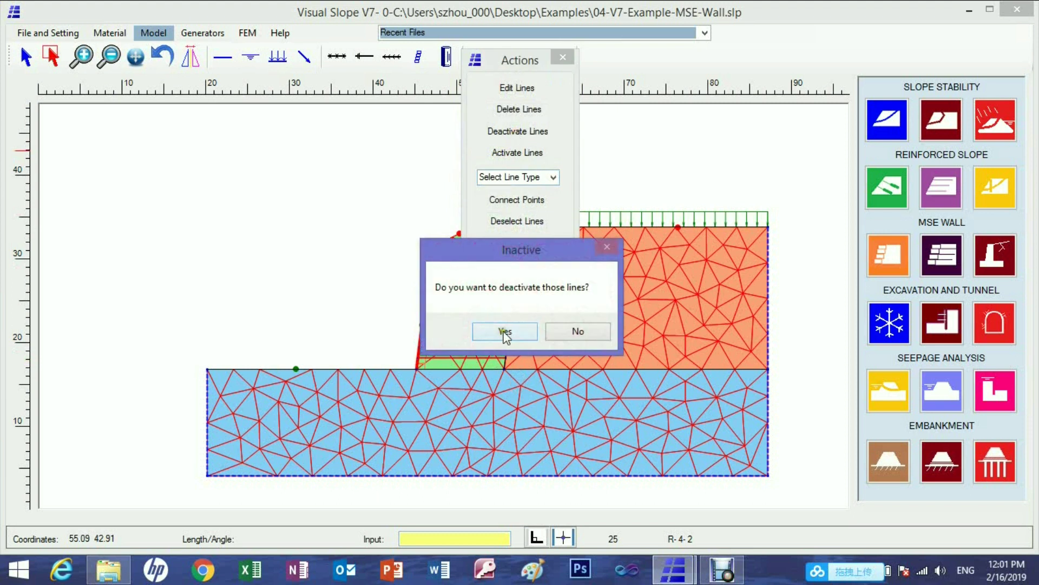
{"action": "left_click", "coordinate": [505, 332]}
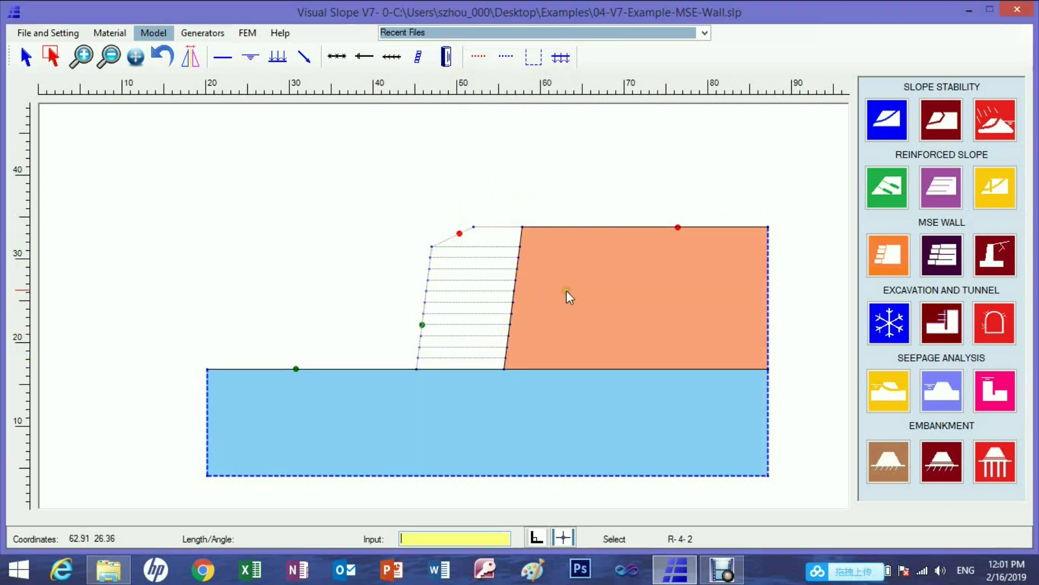
Step: Regenerate the Basic Mesh so it covers only the Retained and Foundation soils
{"action": "left_click", "coordinate": [242, 34]}
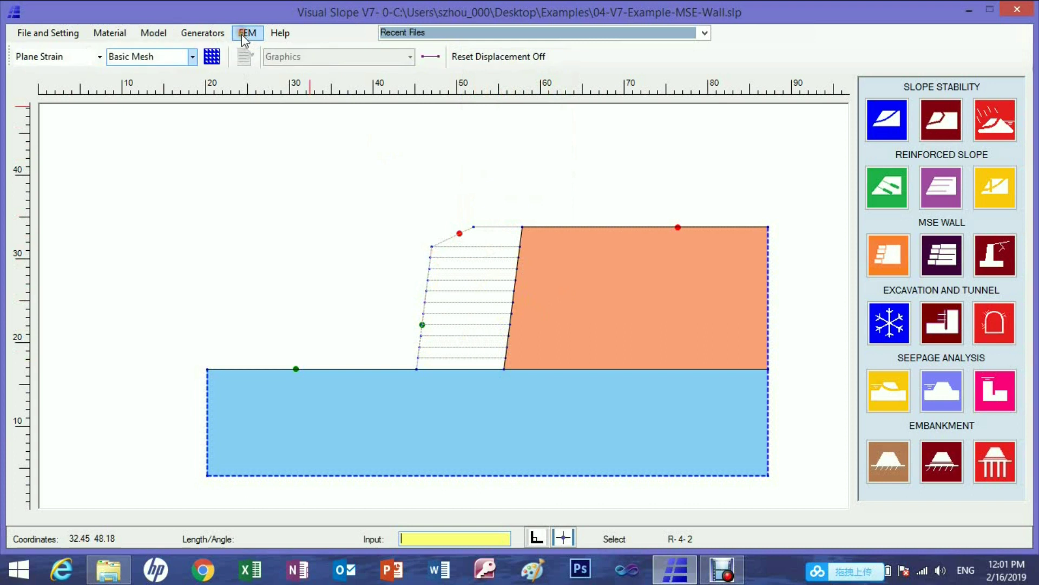
{"action": "left_click", "coordinate": [213, 58]}
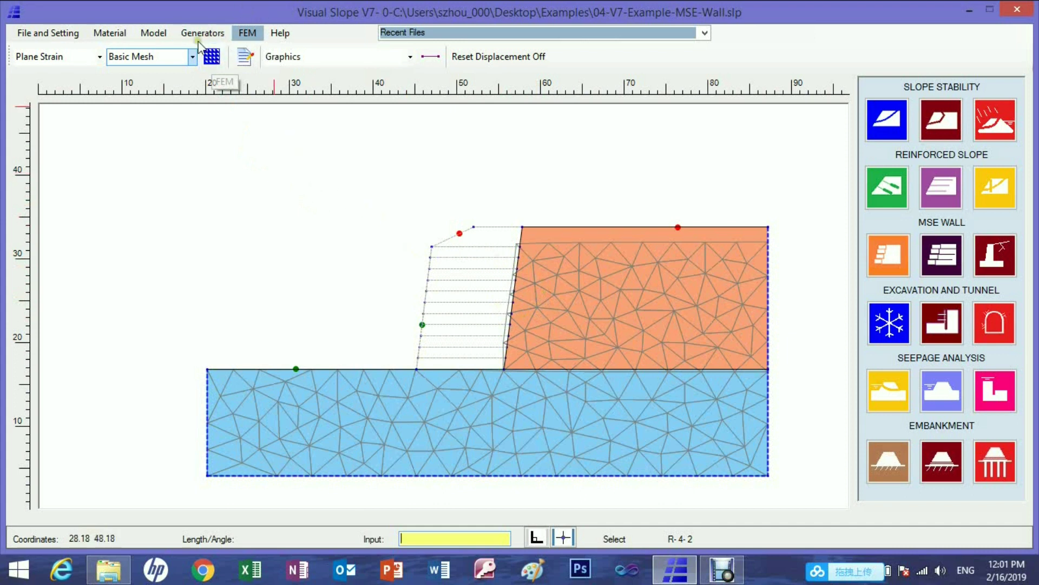
{"action": "left_click", "coordinate": [162, 35]}
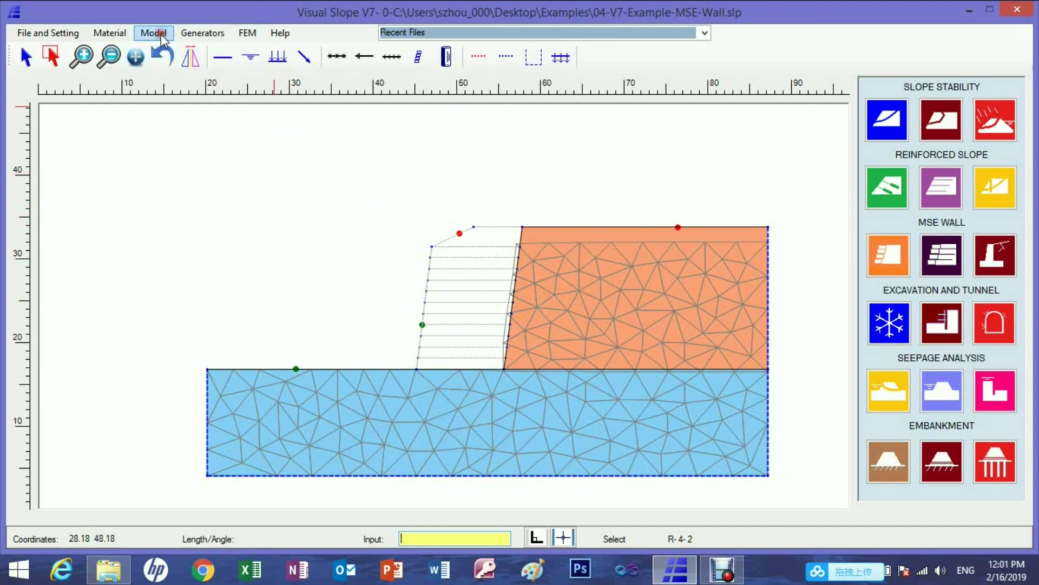
Step: Box-select the reinforced wall zone's lines and reactivate them
{"action": "left_click", "coordinate": [52, 56]}
{"action": "left_click_drag", "start_coordinate": [386, 199], "coordinate": [548, 401]}
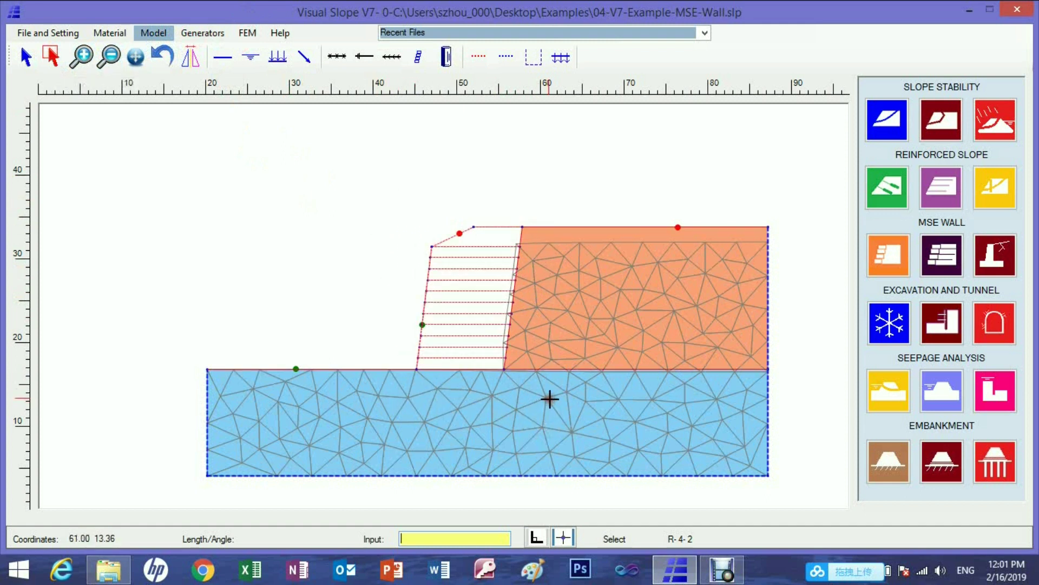
{"action": "right_click", "coordinate": [555, 188]}
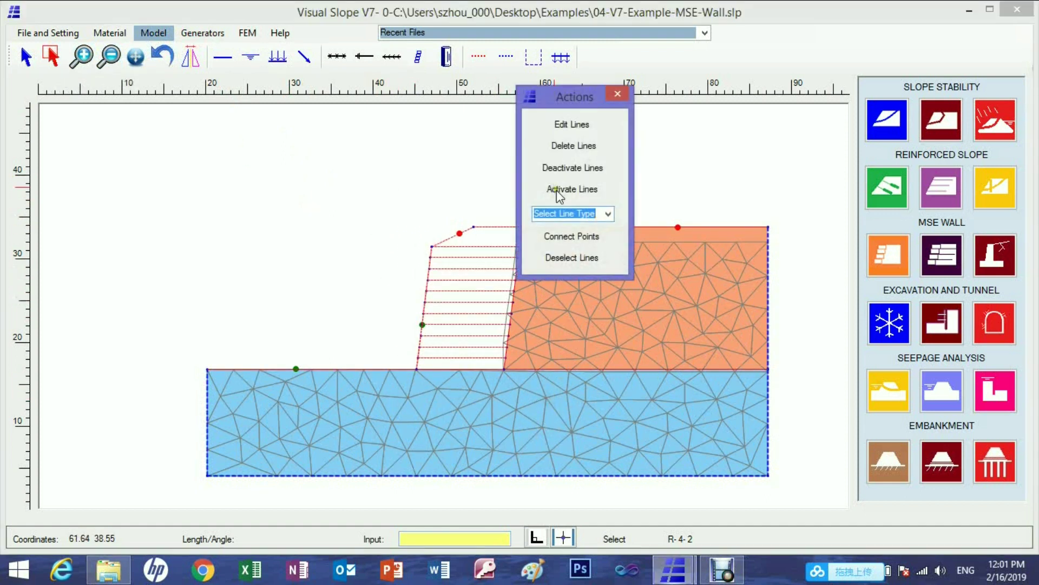
{"action": "left_click", "coordinate": [562, 189]}
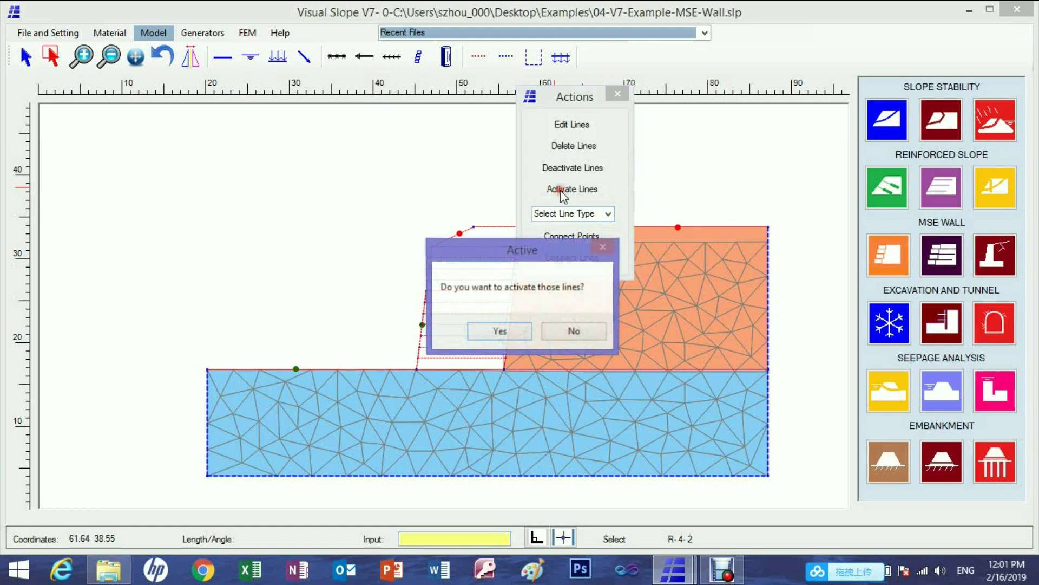
{"action": "left_click", "coordinate": [508, 330]}
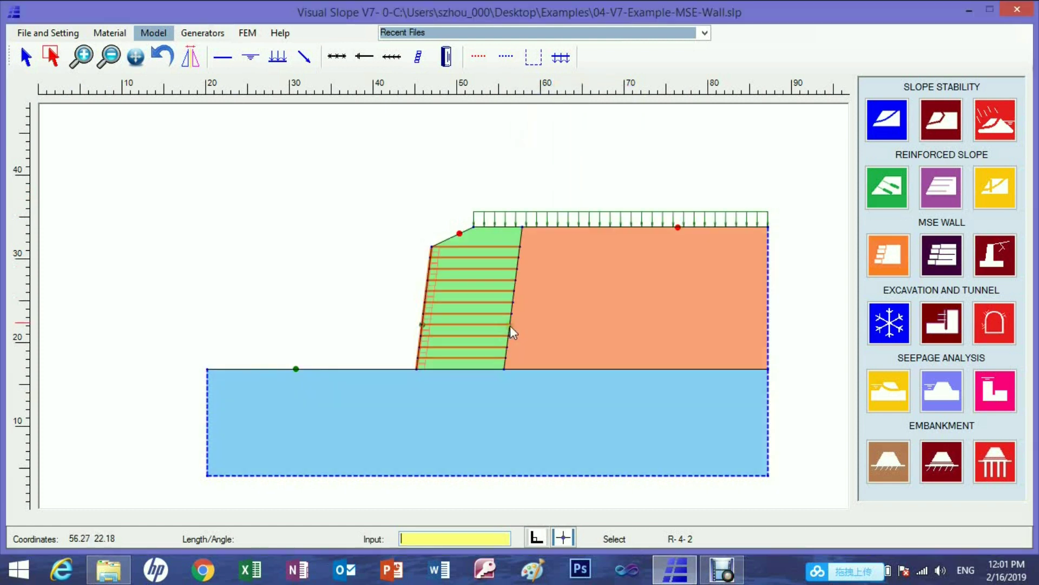
Step: Turn Reset Displacement on and regenerate the Basic Mesh across all three soils
{"action": "left_click", "coordinate": [247, 34]}
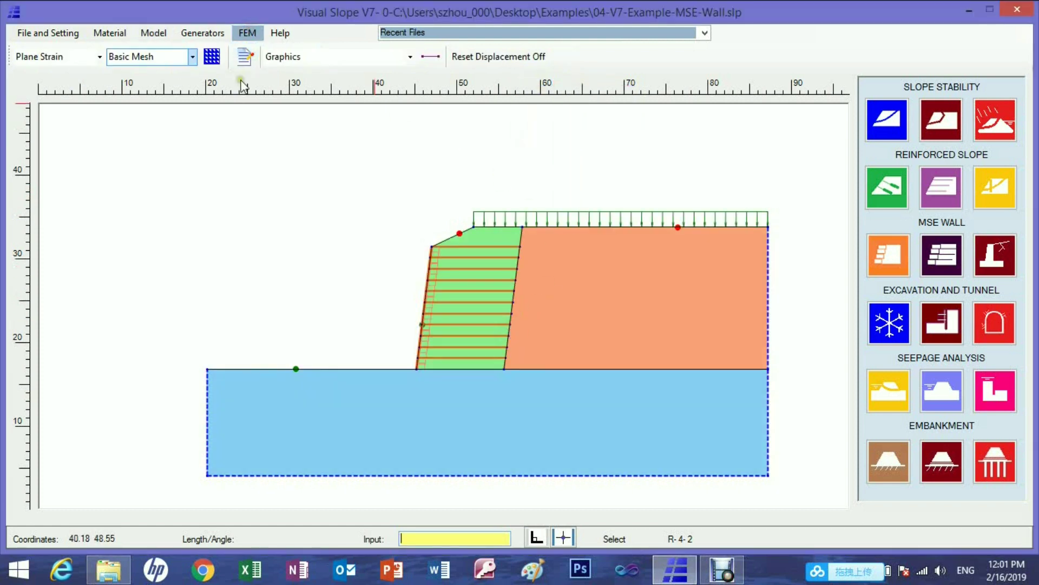
{"action": "left_click", "coordinate": [504, 57]}
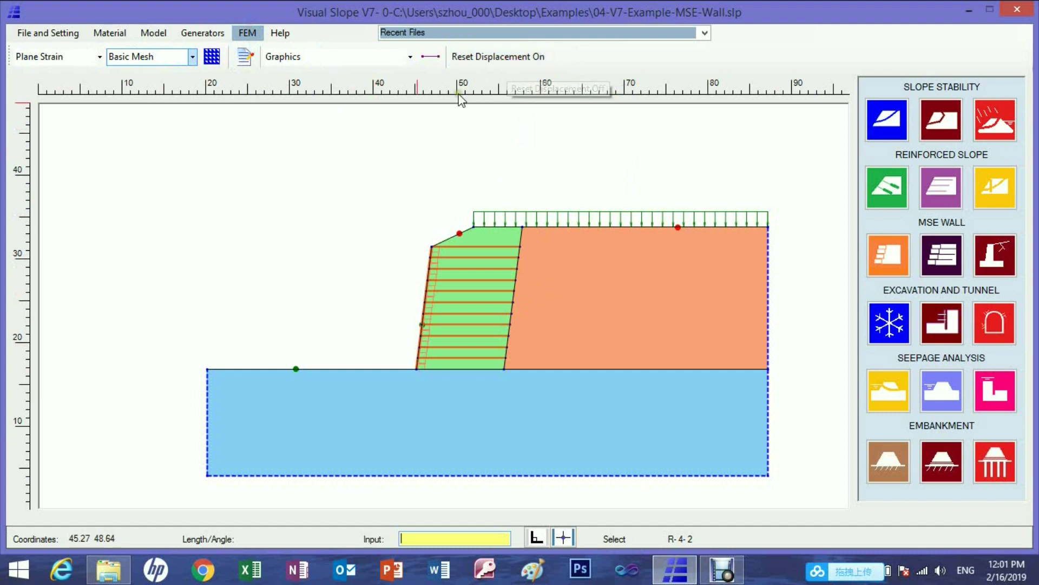
{"action": "left_click", "coordinate": [211, 57]}
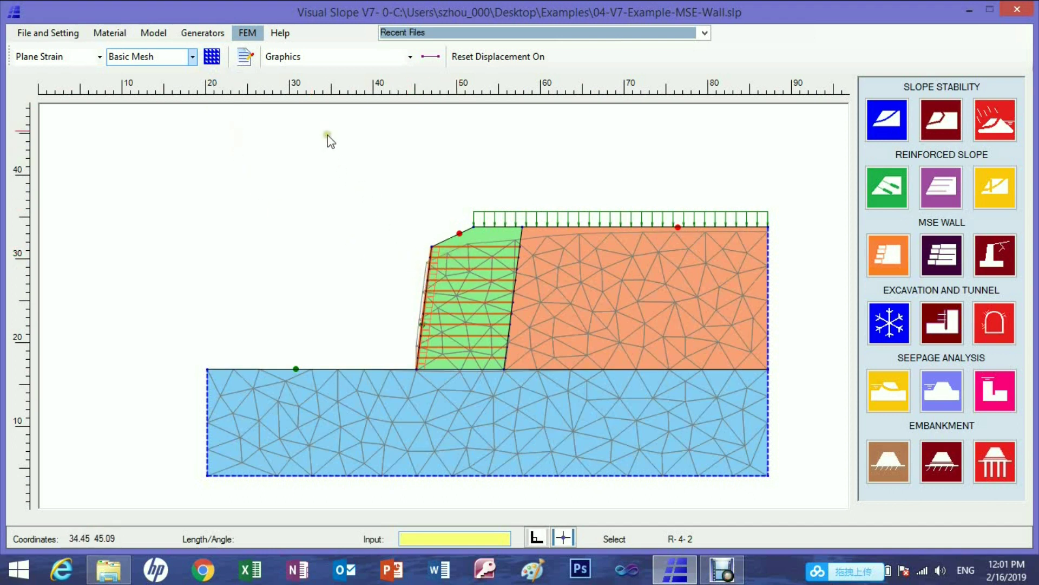
Step: Show vertical deformation contours (3.37E-04 to -2.78E-02 ft) and copy values sampled across the wall base
{"action": "left_click", "coordinate": [411, 57]}
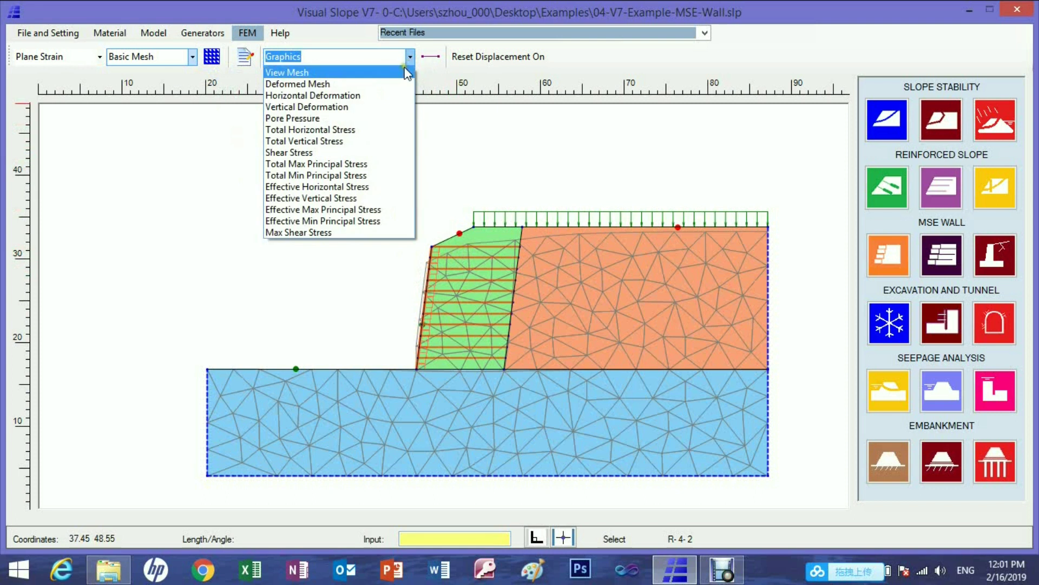
{"action": "left_click", "coordinate": [360, 107]}
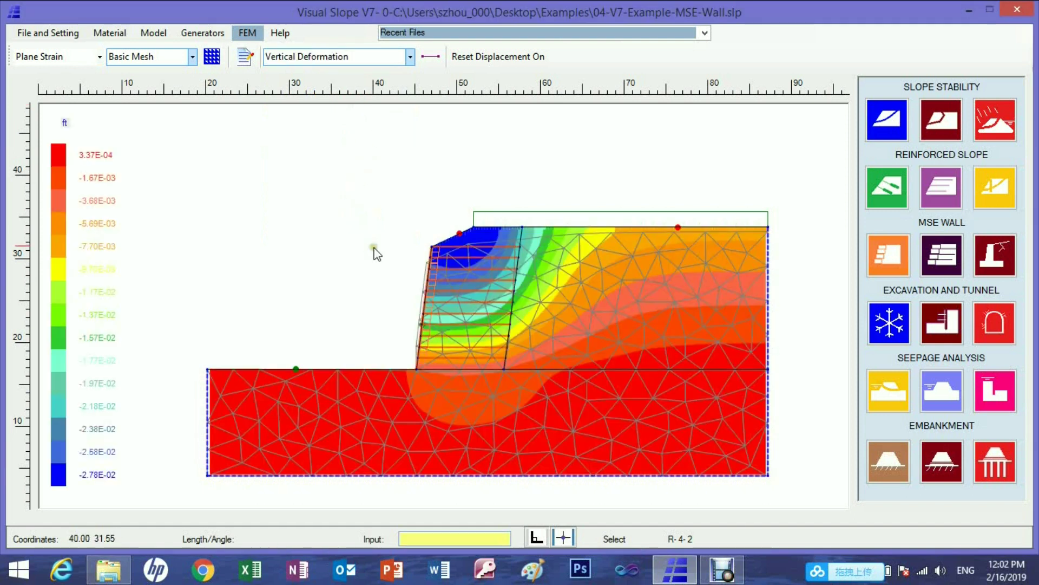
{"action": "left_click", "coordinate": [431, 57]}
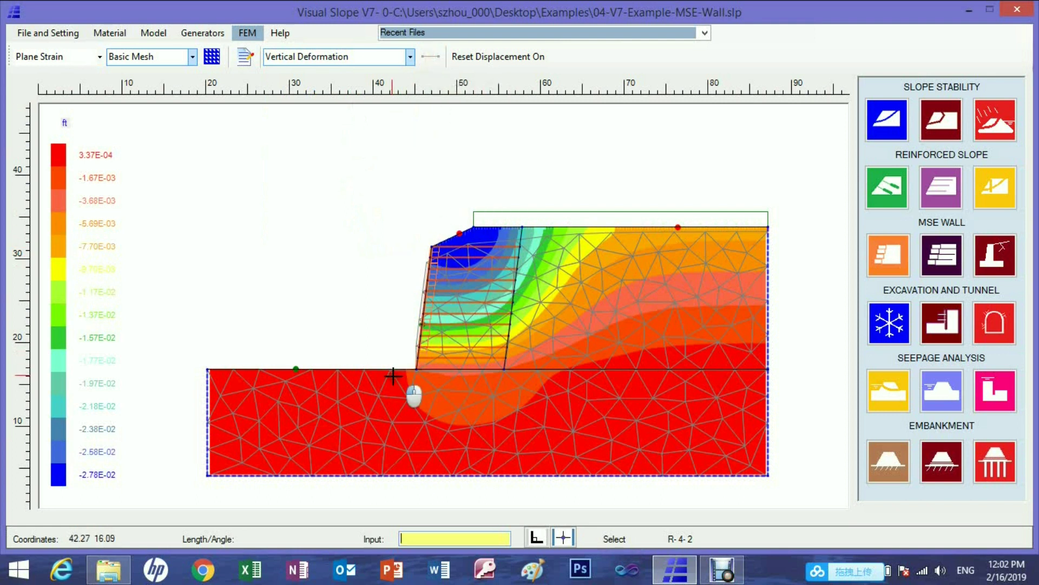
{"action": "left_click", "coordinate": [530, 376]}
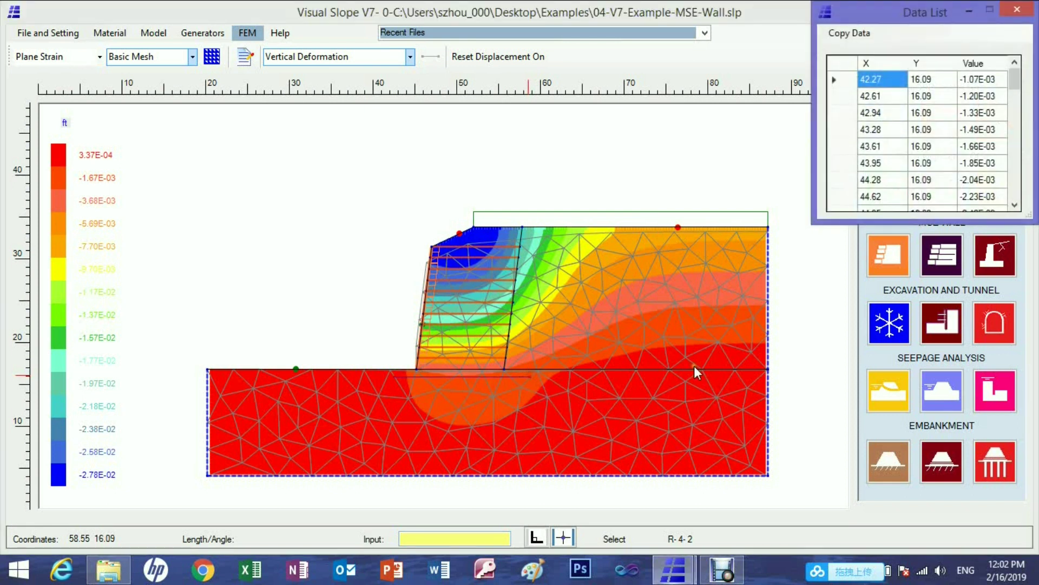
{"action": "left_click", "coordinate": [864, 34]}
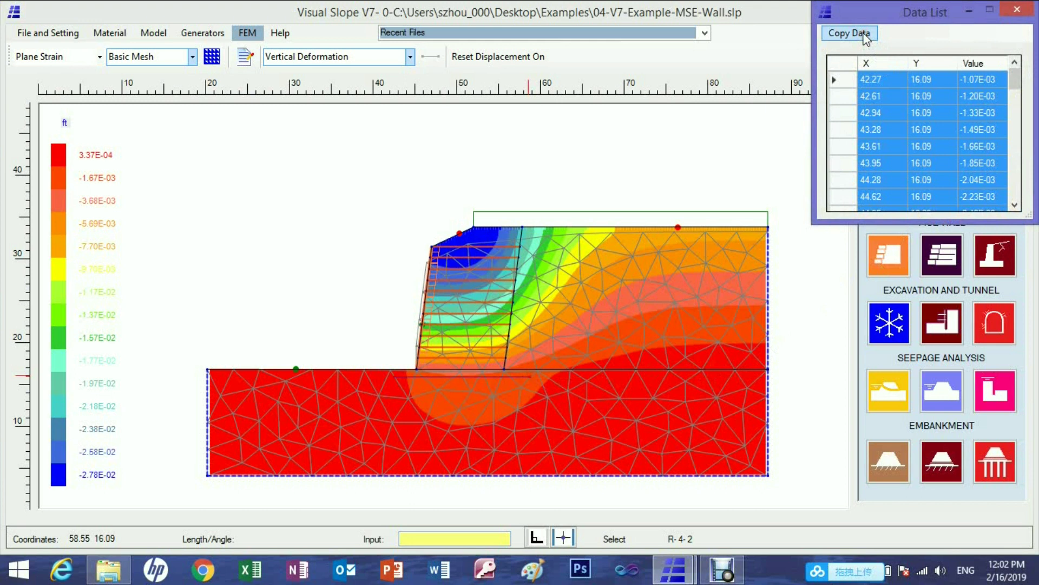
{"action": "left_click", "coordinate": [1017, 9]}
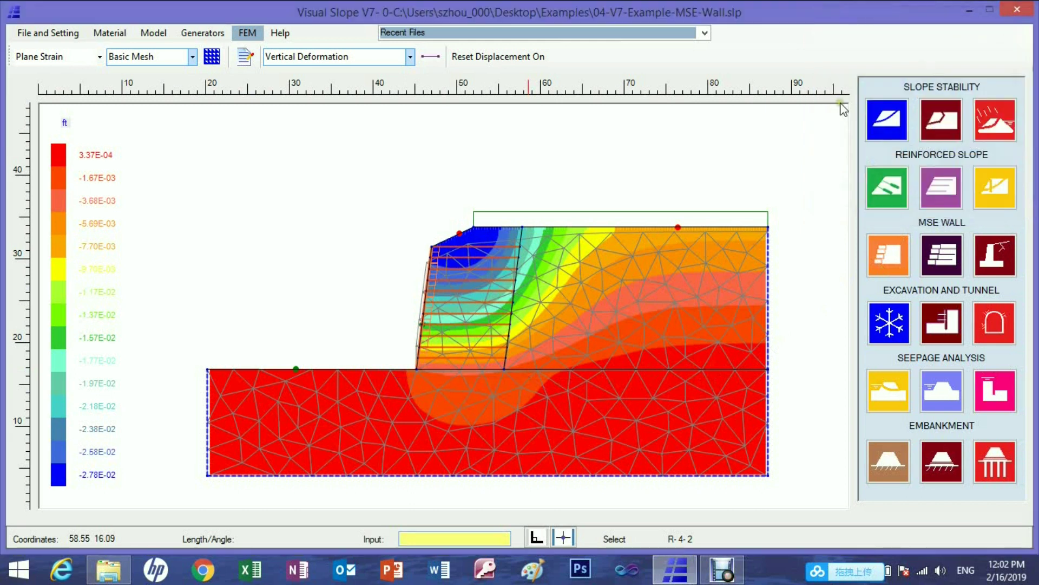
{"action": "left_click", "coordinate": [410, 61]}
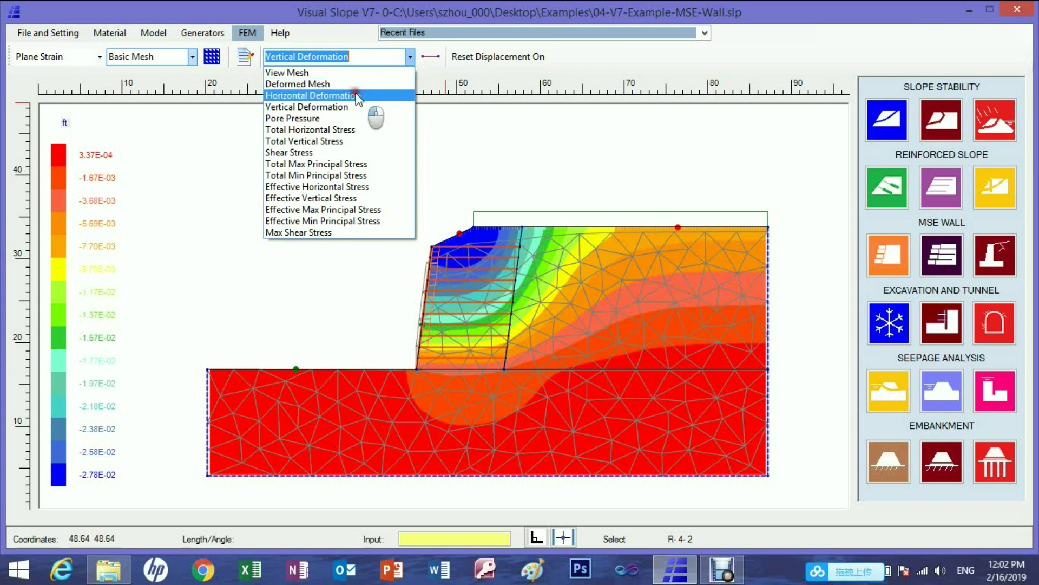
Step: Show horizontal deformation contours (8.40E-04 to -1.07E-02 ft) and review values sampled up the wall face
{"action": "left_click", "coordinate": [357, 96]}
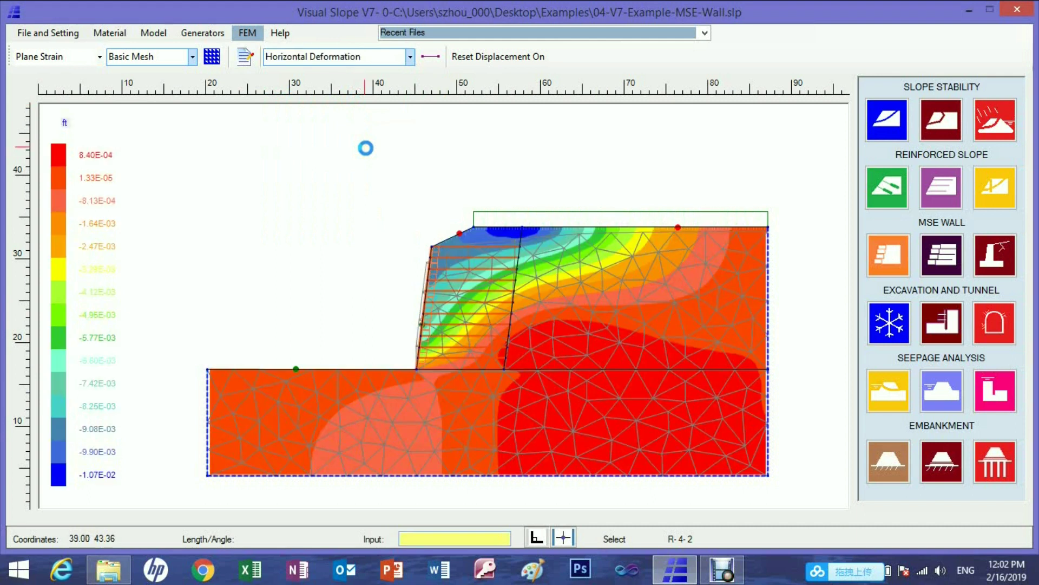
{"action": "left_click", "coordinate": [431, 57]}
{"action": "left_click", "coordinate": [449, 249]}
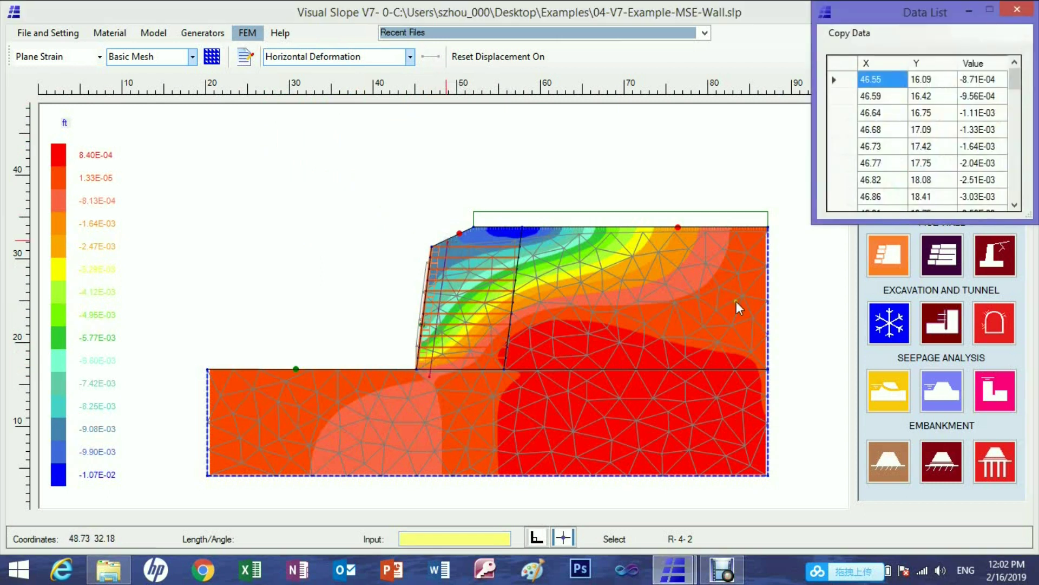
{"action": "left_click", "coordinate": [1014, 204]}
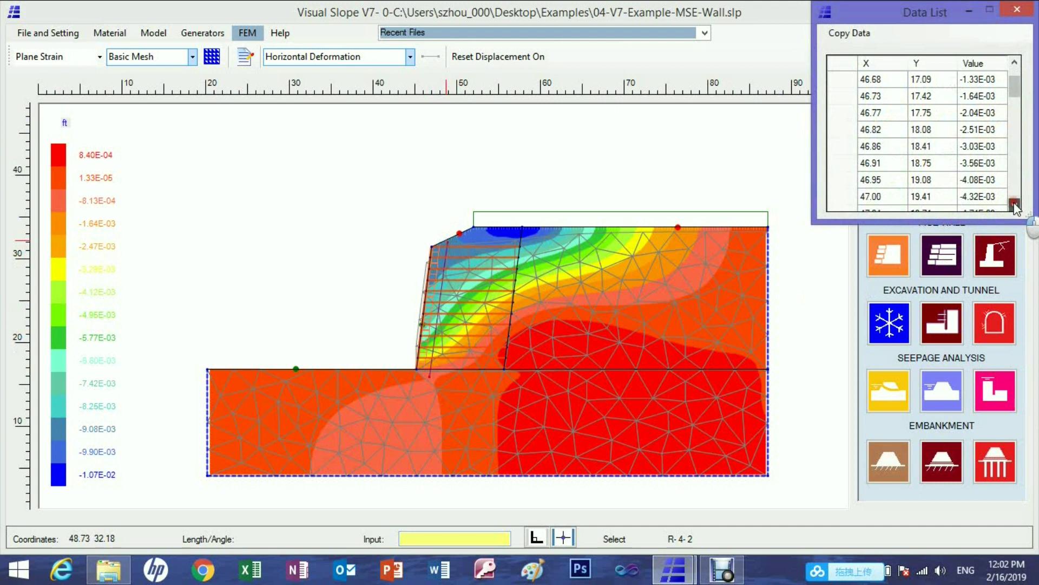
{"action": "left_click", "coordinate": [1017, 10]}
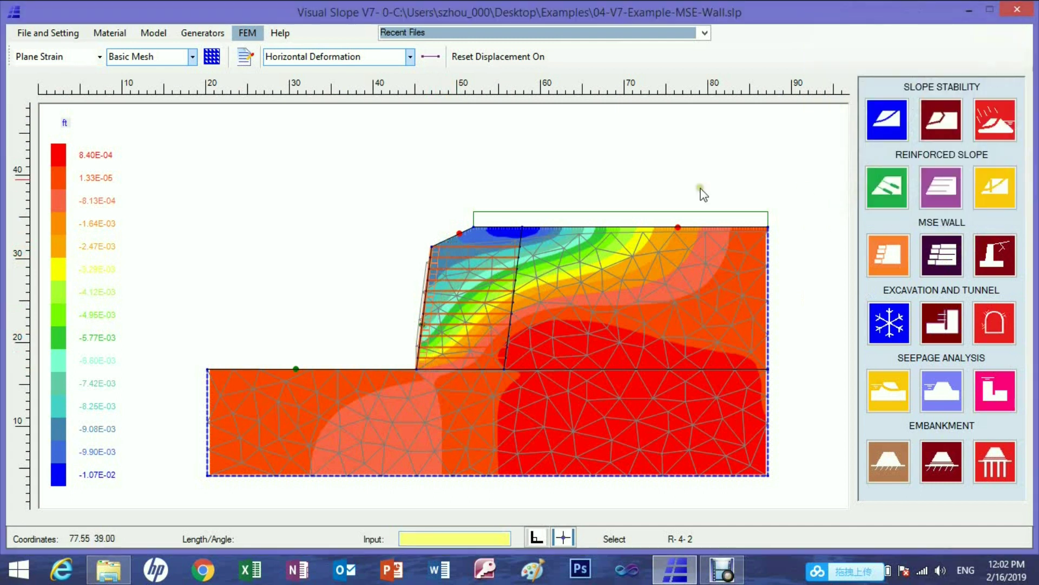
Step: Show Total Vertical Stress contours (-4.44E+01 to -3.80E+03 lb/ft²) and review stresses sampled from wall toe to behind the base
{"action": "left_click", "coordinate": [410, 57]}
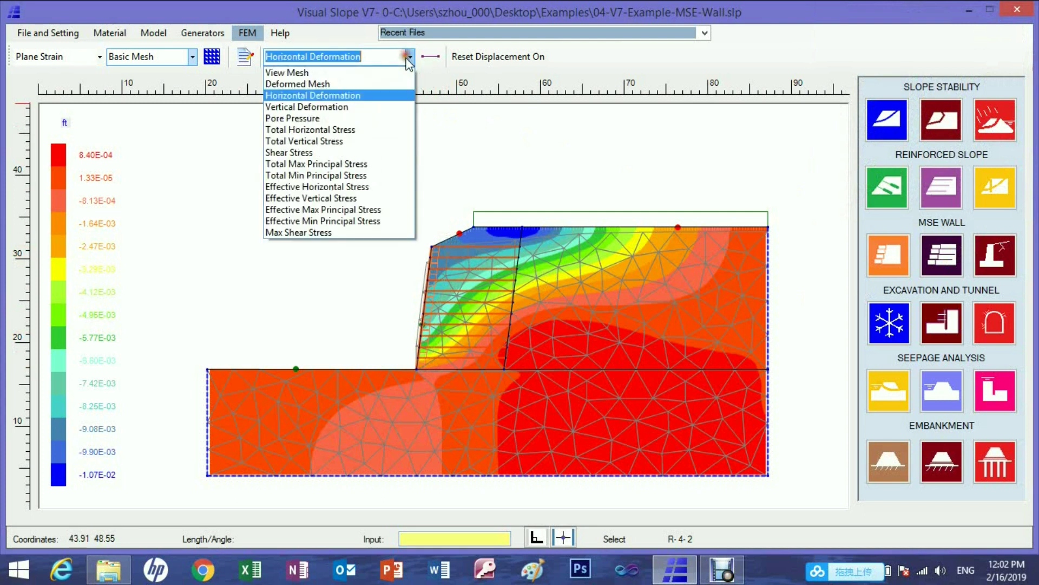
{"action": "left_click", "coordinate": [330, 142]}
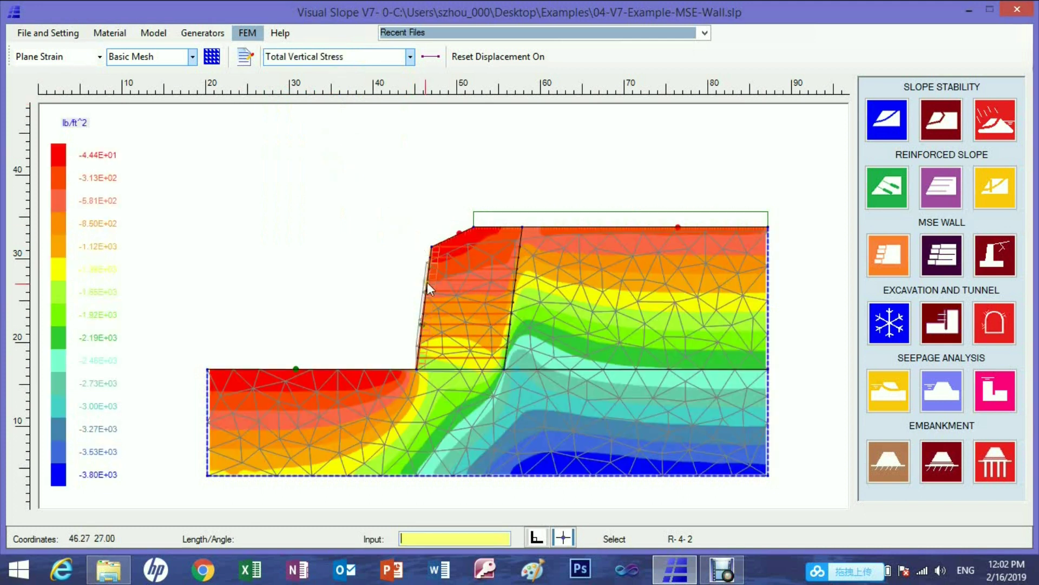
{"action": "left_click", "coordinate": [430, 60]}
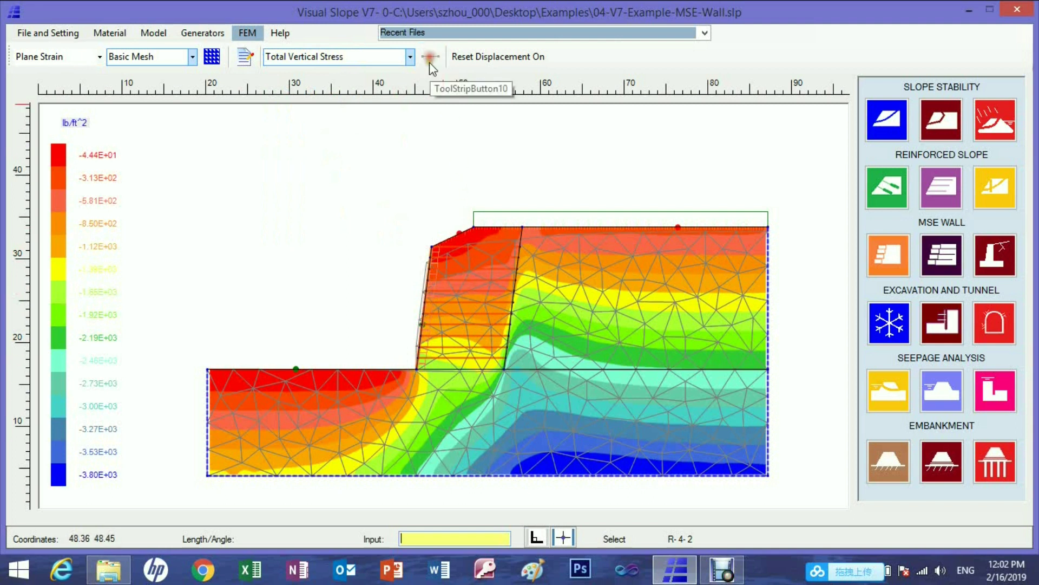
{"action": "left_click", "coordinate": [386, 376]}
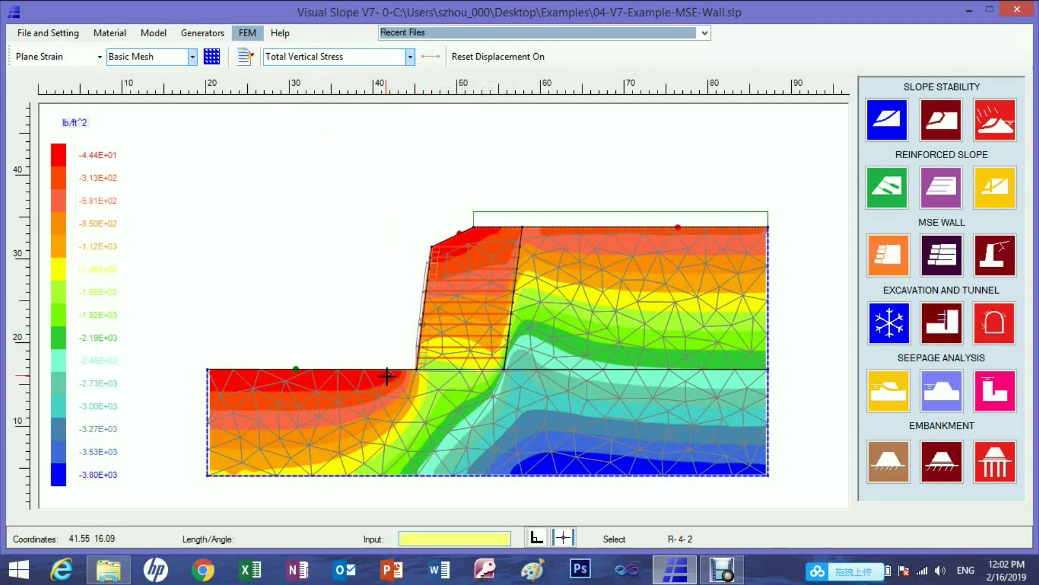
{"action": "left_click", "coordinate": [531, 375]}
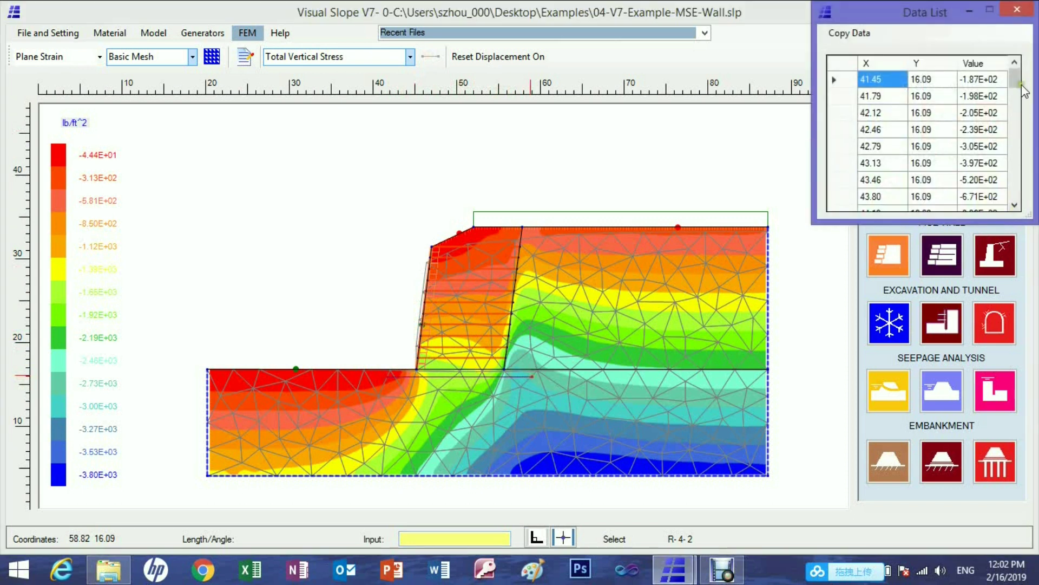
{"action": "left_click_drag", "start_coordinate": [1020, 84], "coordinate": [1014, 196]}
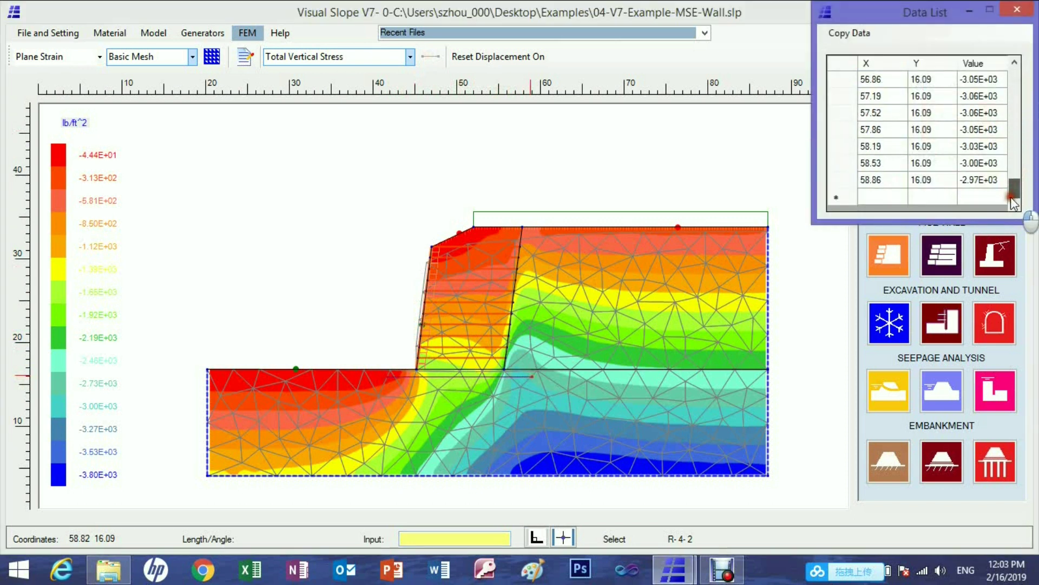
{"action": "left_click", "coordinate": [1017, 9]}
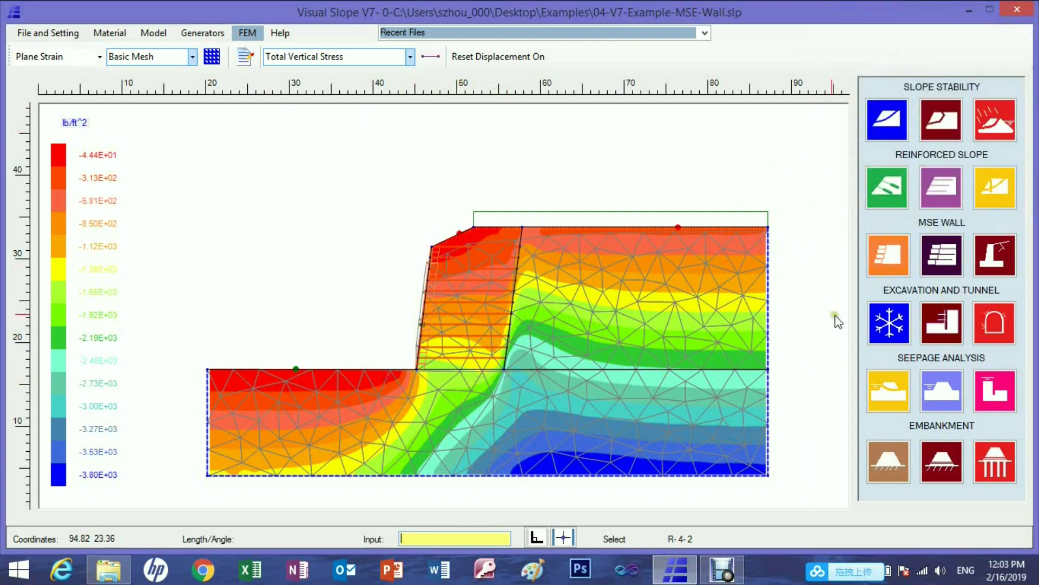